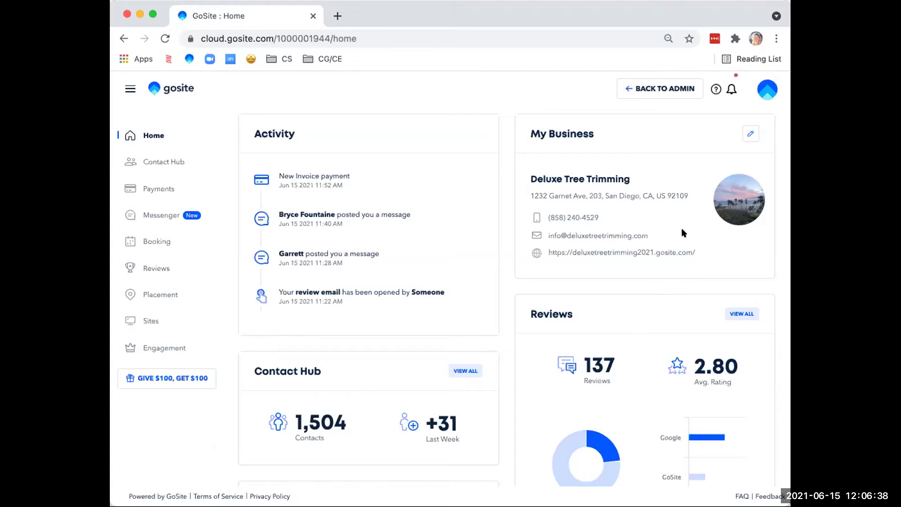
click(713, 90)
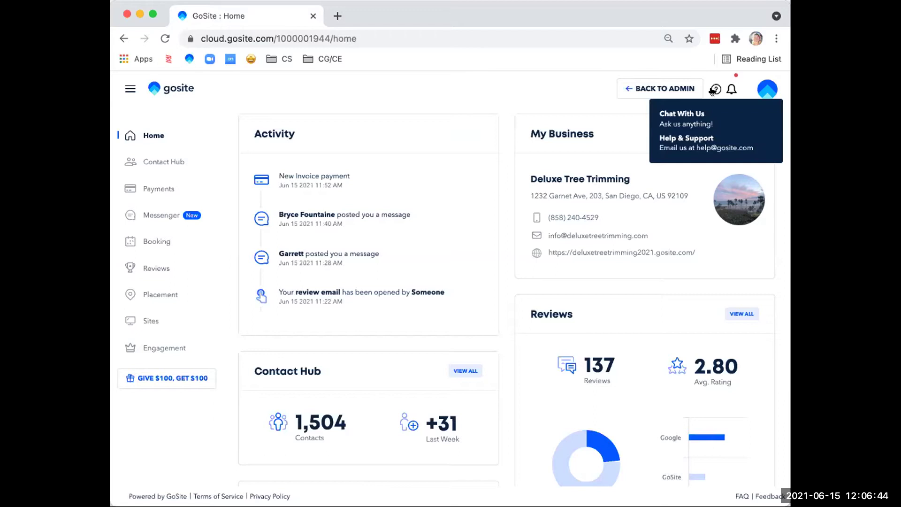
click(695, 120)
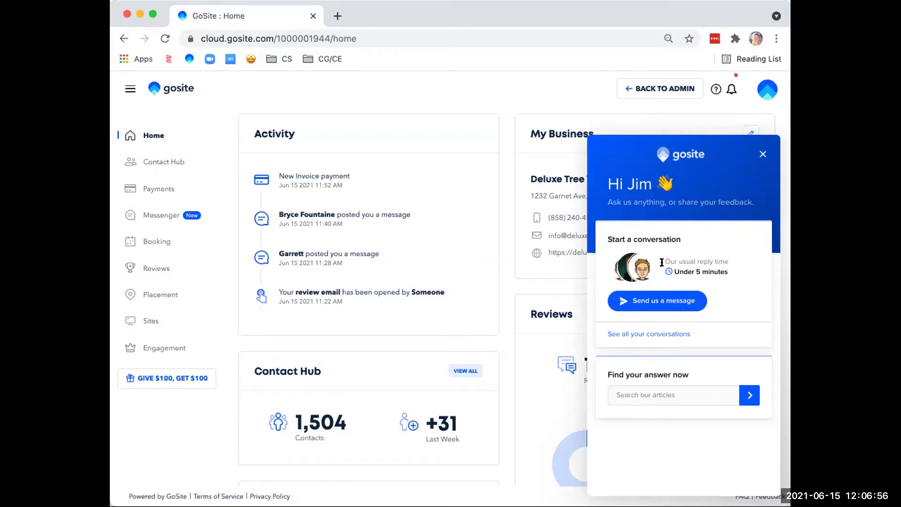
click(761, 156)
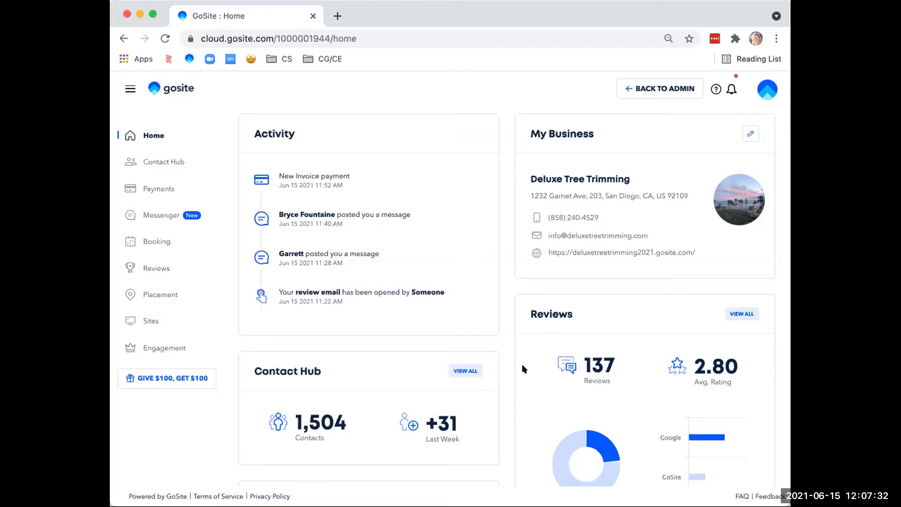
Step: Show the Contact Hub list of 1,497 contacts and the MANAGE actions for one contact
scroll(524, 369, down, 5)
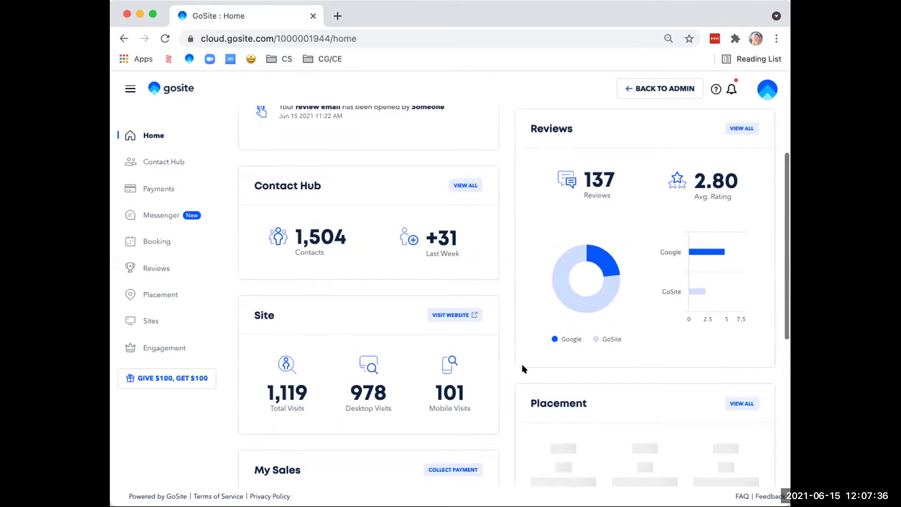
scroll(525, 369, up, 5)
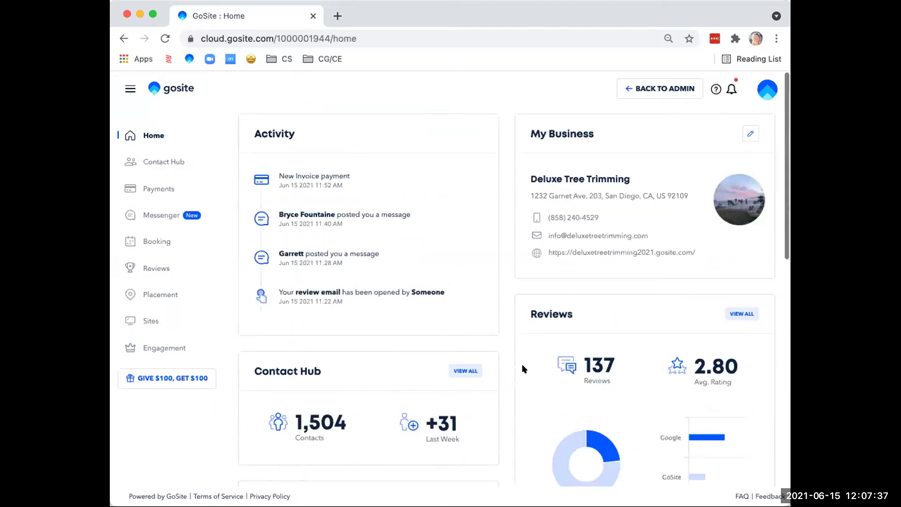
click(170, 162)
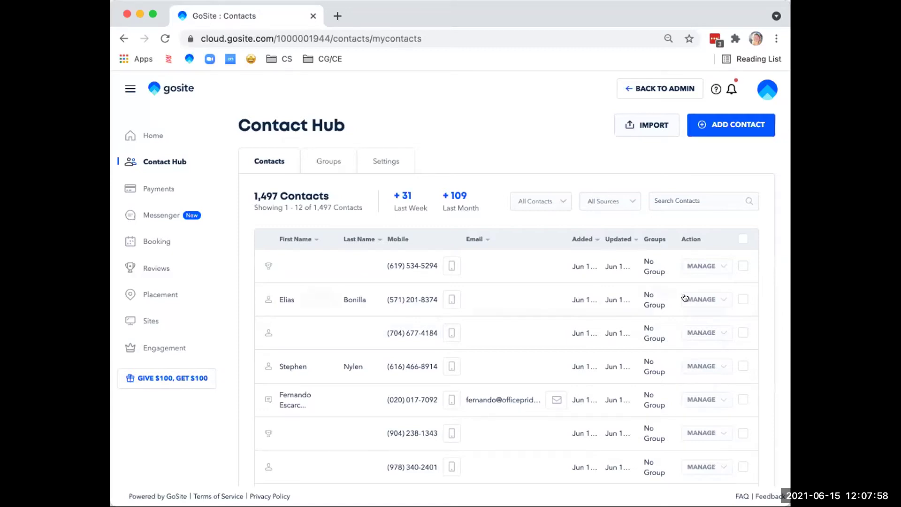
click(715, 299)
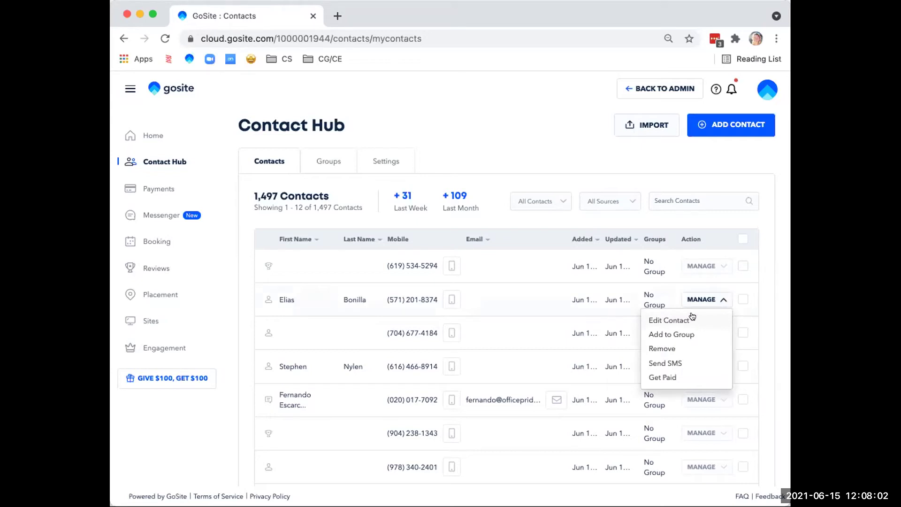
Step: Open Payments ($36.03K revenue, 1,232 transactions) and preview the GET PAID request options
click(153, 188)
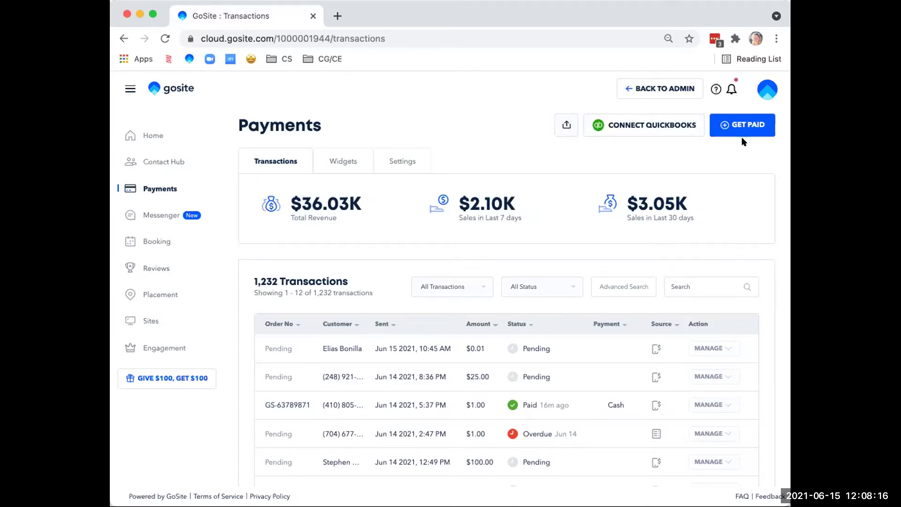
click(744, 123)
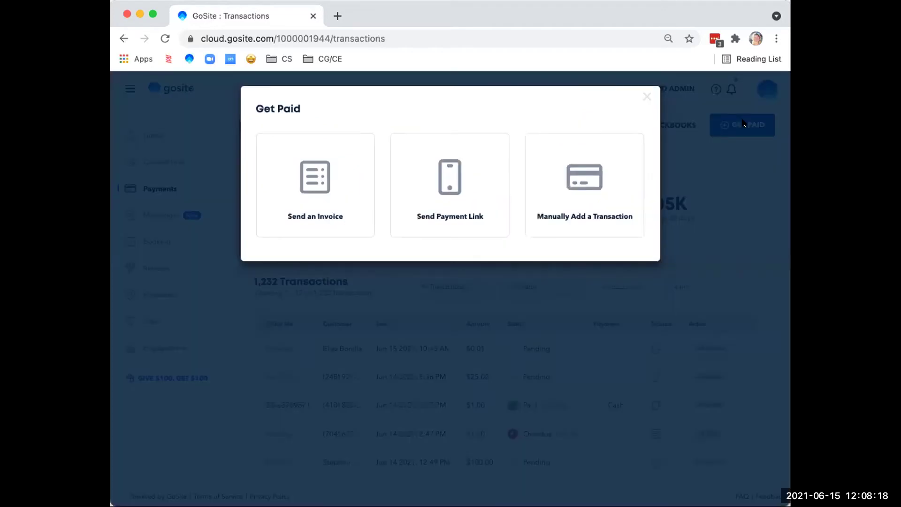
click(644, 96)
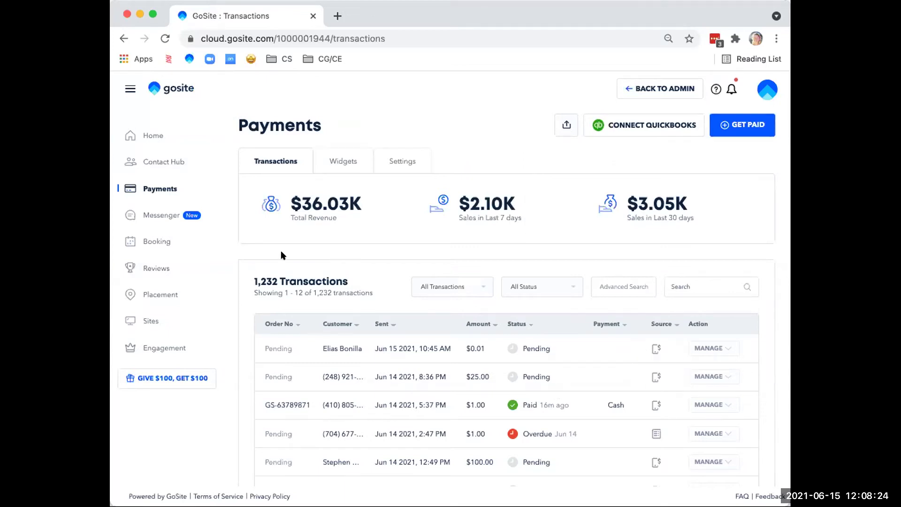
Step: Open the Messenger inbox and browse the active customer's message history
click(162, 215)
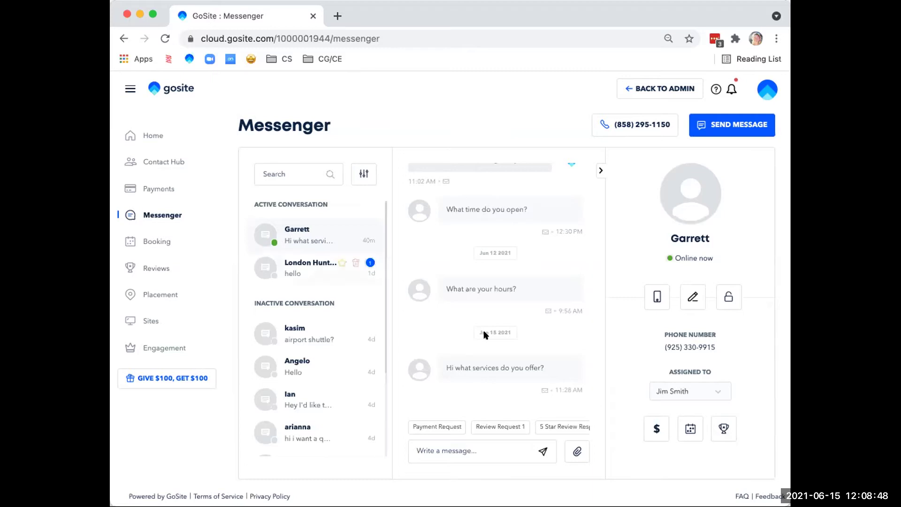
scroll(495, 273, up, 3)
scroll(498, 274, down, 5)
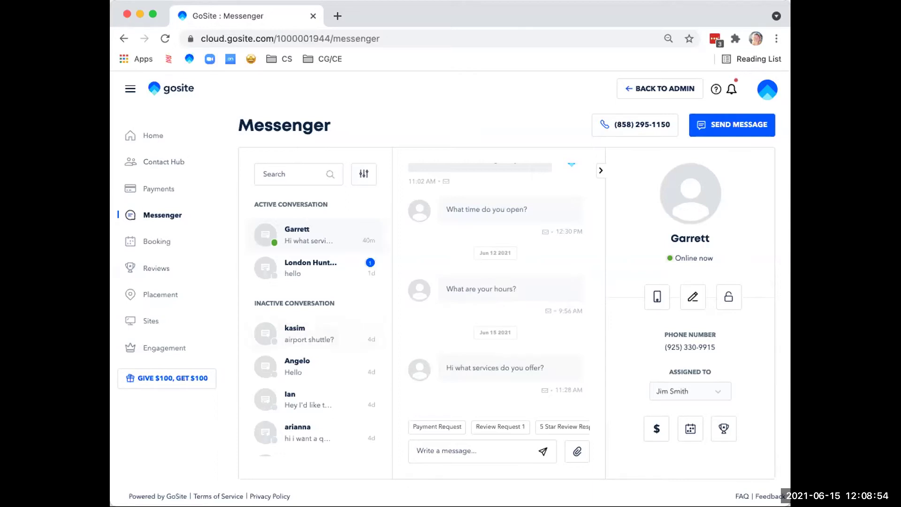
Step: Show the June 2021 Bookings month calendar with its 549 scheduled bookings
click(152, 243)
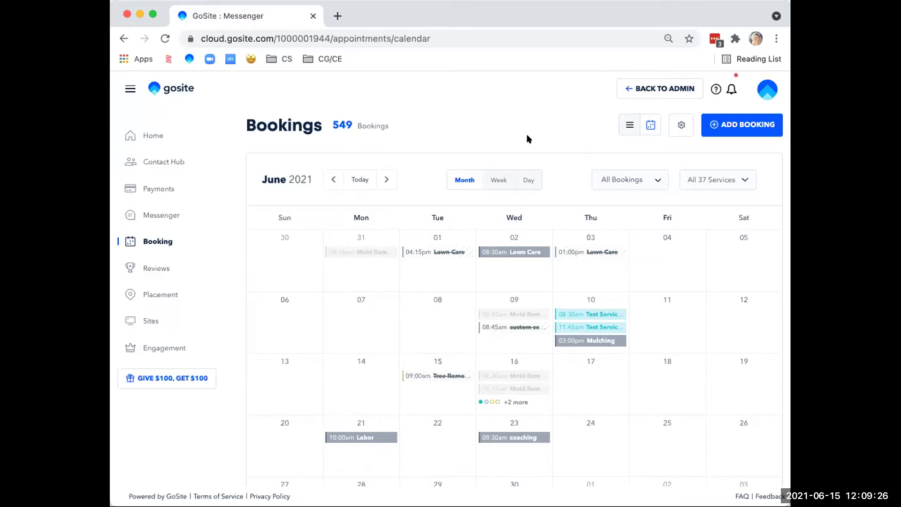
scroll(525, 136, down, 1)
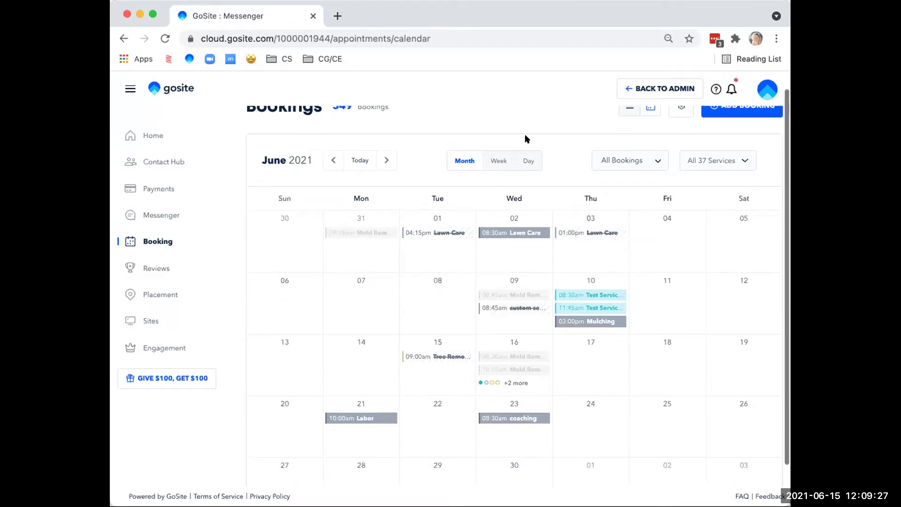
Step: Open Reviews (2.8 rating, 137 reviews), check the help options, and scroll the Overview
click(151, 269)
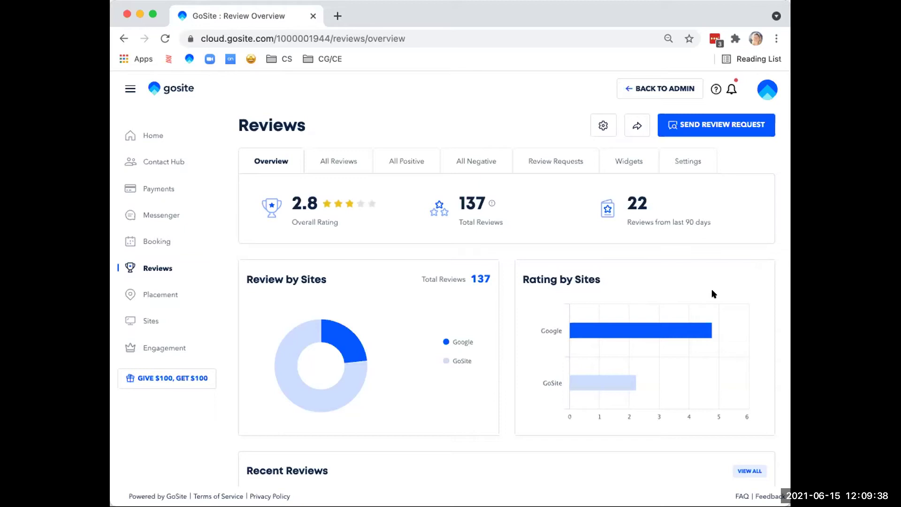
click(715, 89)
scroll(467, 359, down, 3)
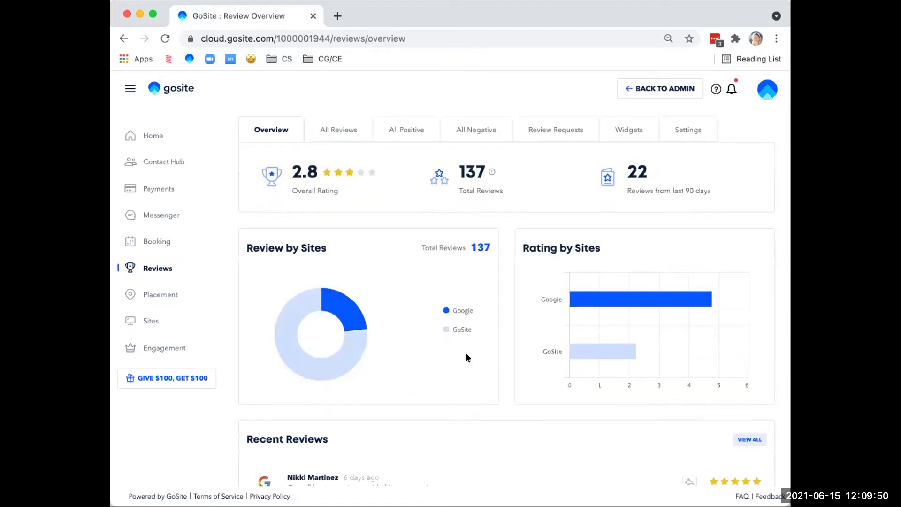
scroll(482, 409, up, 3)
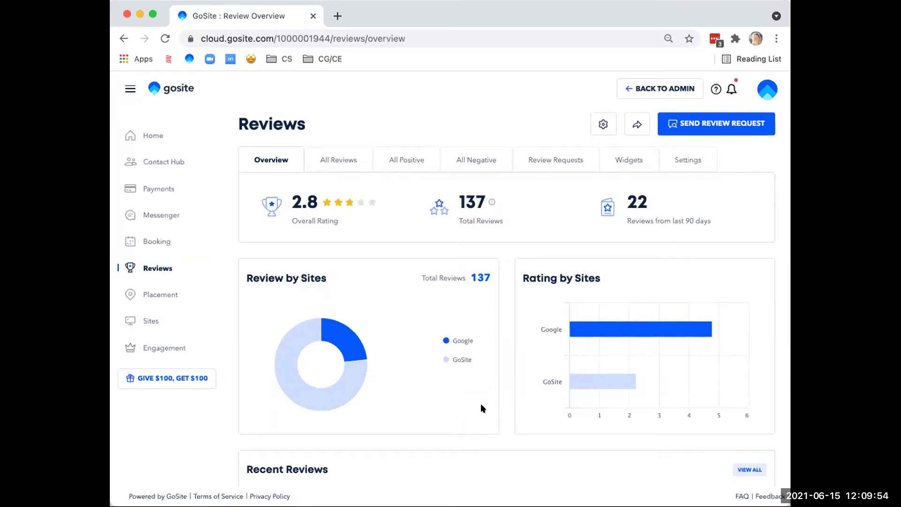
Step: Open Placement's Listings tab showing LIVE listings on Google, Yahoo!, Yelp, Alexa and Local.com
click(161, 295)
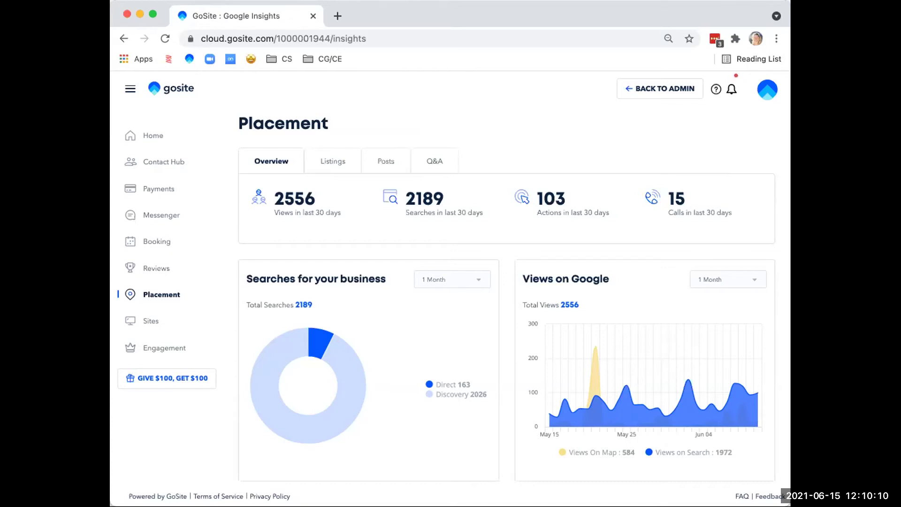
click(327, 163)
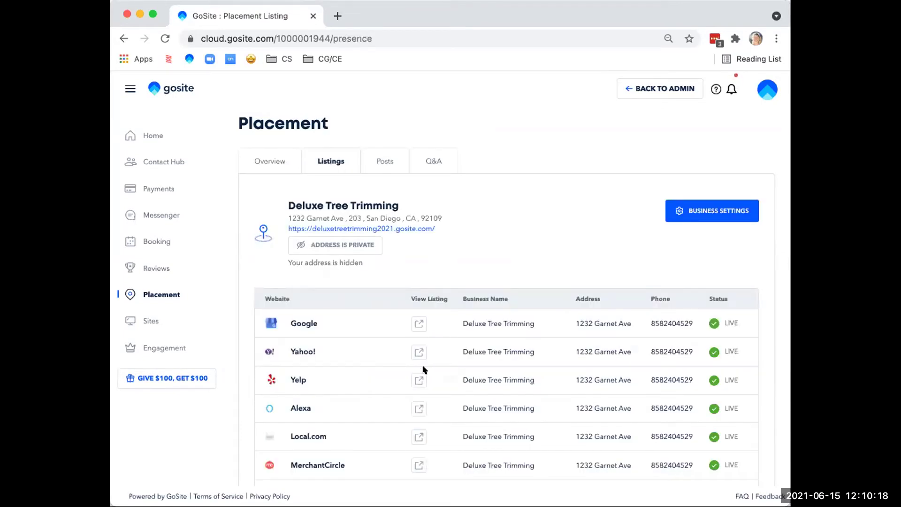
mouse_move(412, 410)
scroll(515, 221, down, 1)
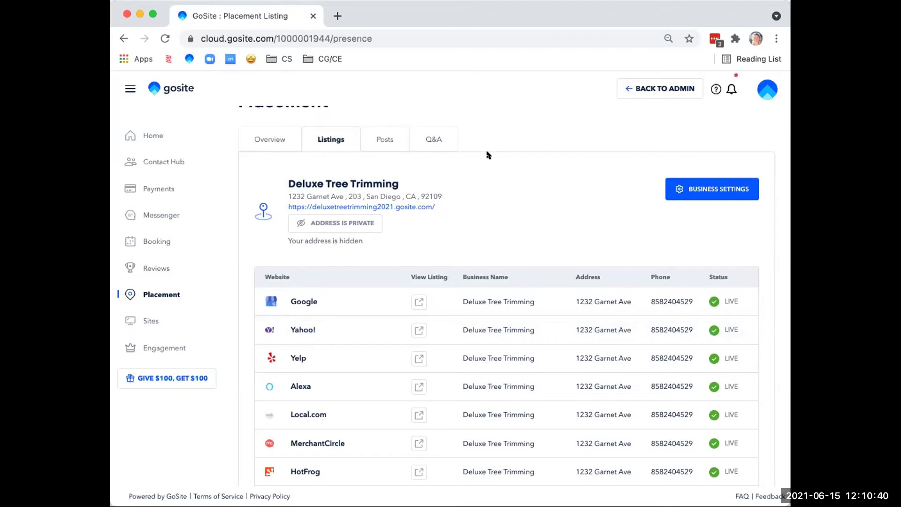
Step: Open My Websites and scroll to the 24 sites, including published Deluxe Tree Trimming
click(151, 318)
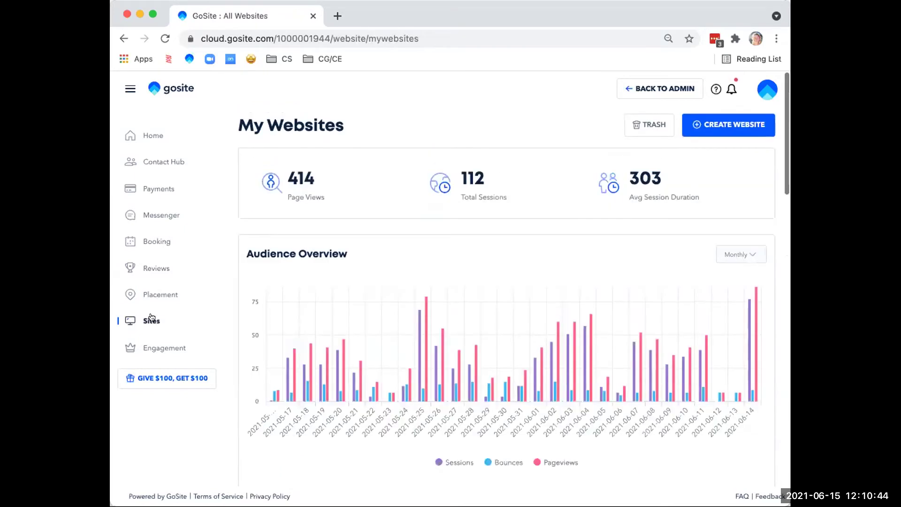
scroll(413, 223, down, 4)
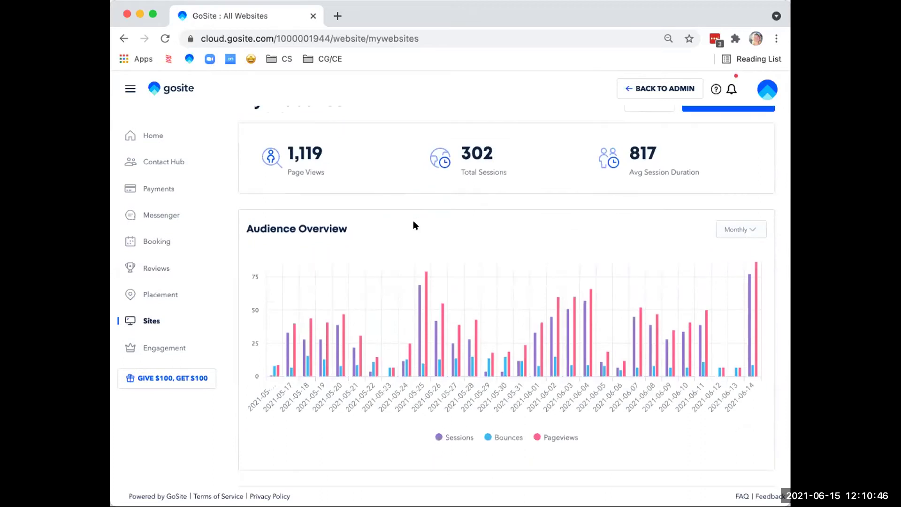
scroll(376, 357, down, 3)
mouse_move(322, 394)
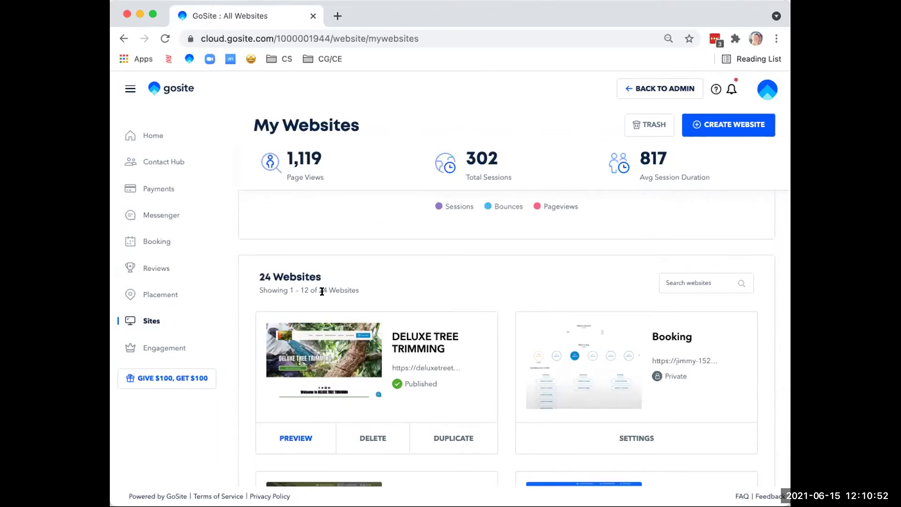
Step: Open Engagement to view 37.8% click, 69% delivery and 0.4% unsubscribe rates
click(154, 350)
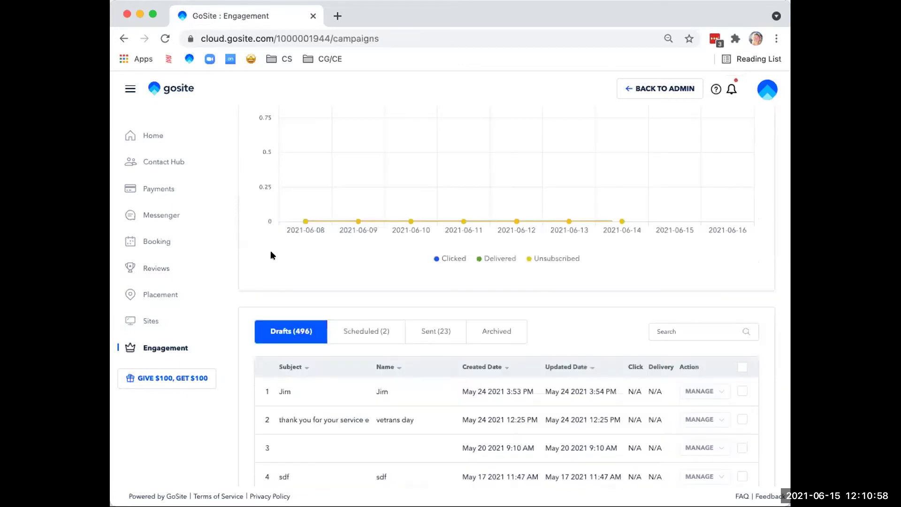
scroll(376, 188, up, 5)
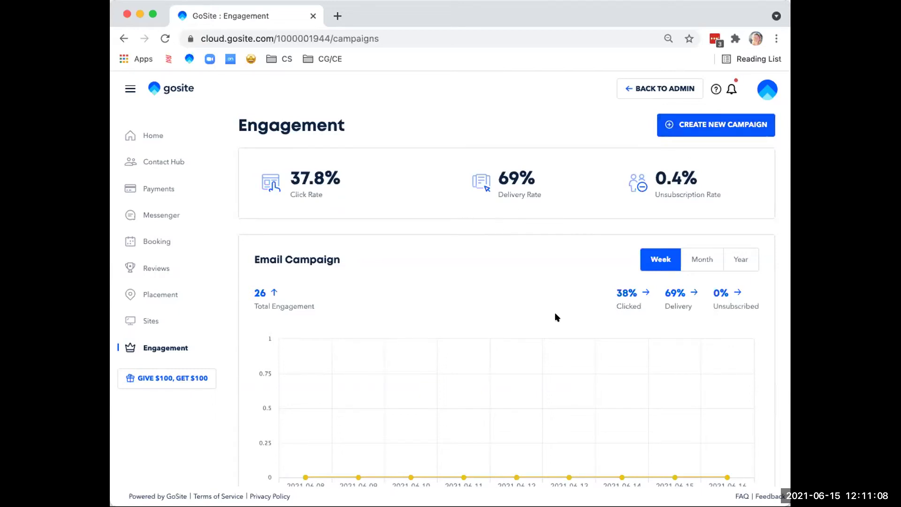
scroll(555, 315, down, 6)
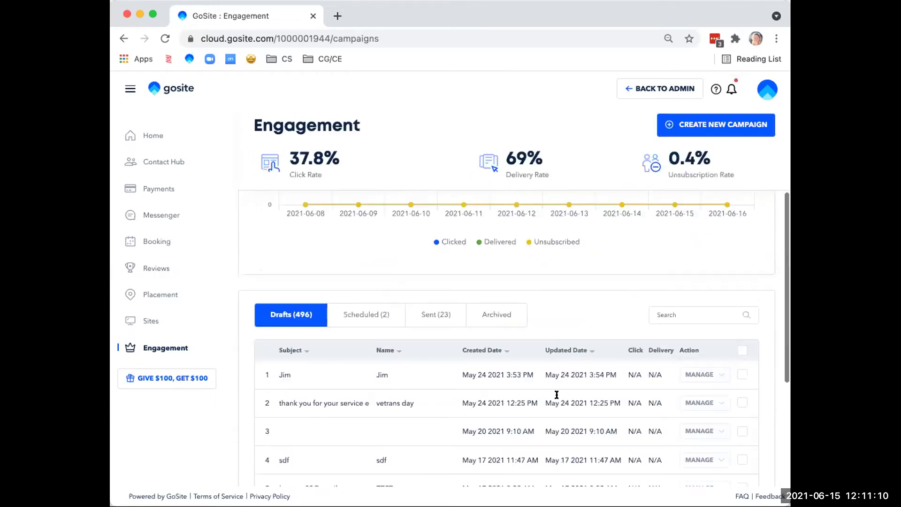
scroll(557, 394, up, 3)
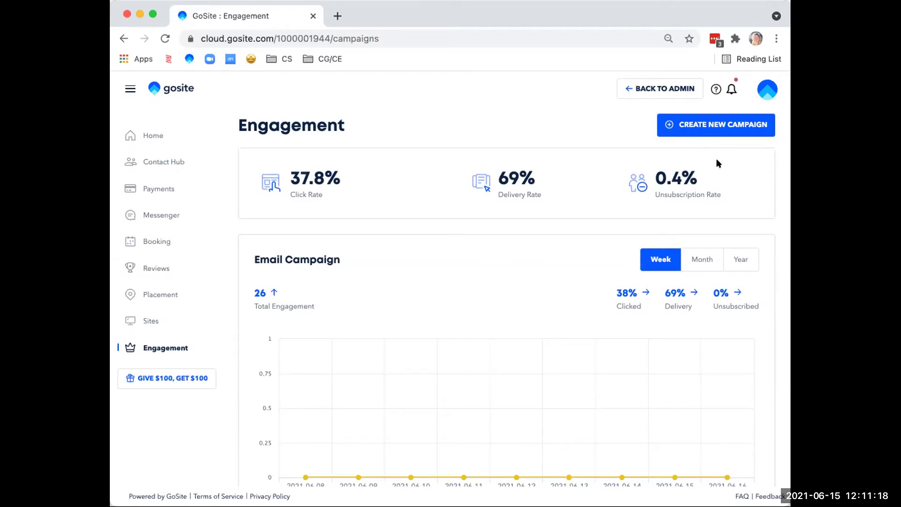
Step: Open My Account's Notifications settings for Booking, Contact Us, Review and Messenger alerts
click(766, 92)
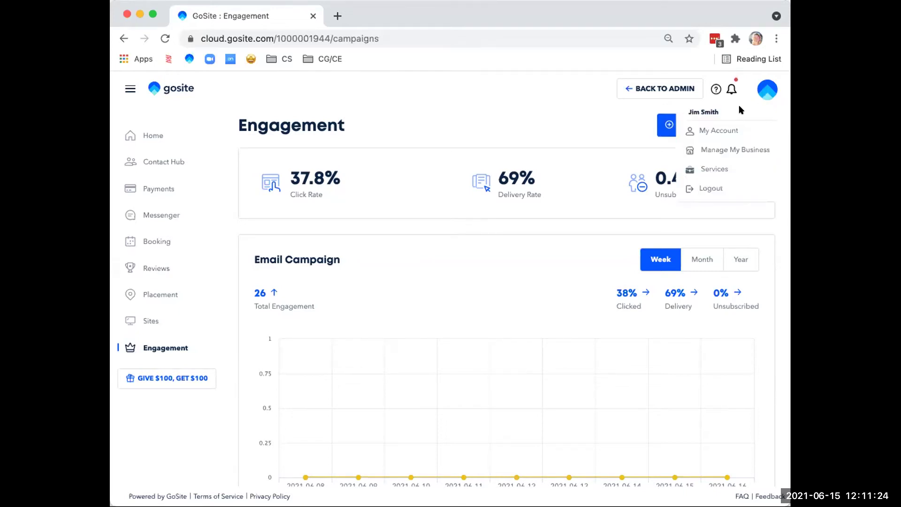
click(729, 130)
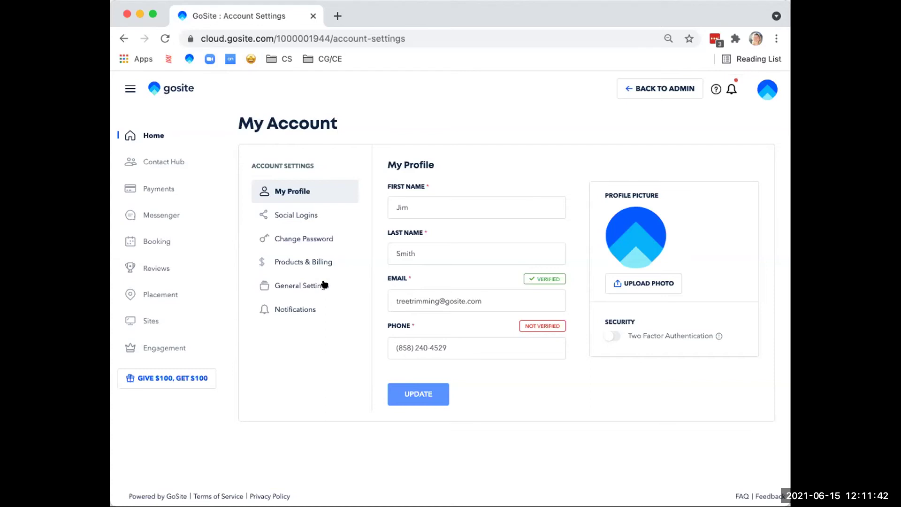
click(300, 309)
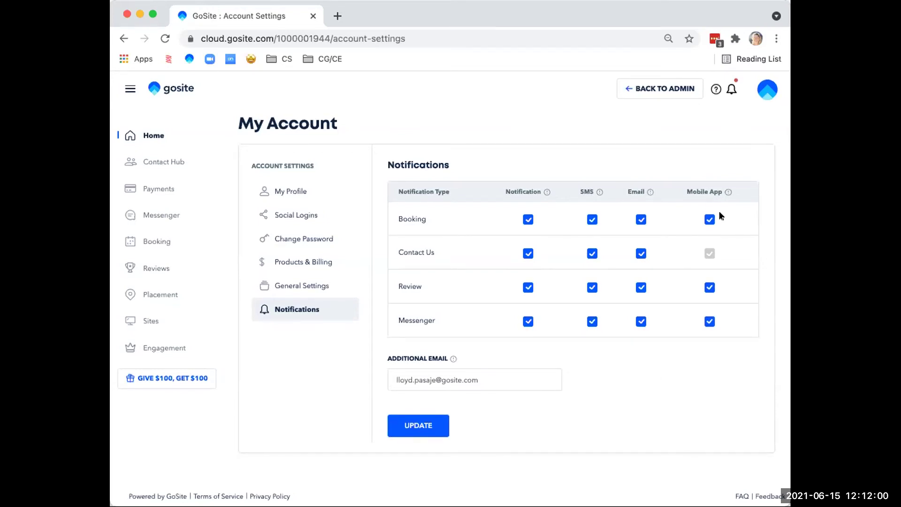
Step: Open Manage My Business and review GMB/Facebook sync, contact details and Tree Service category
click(763, 94)
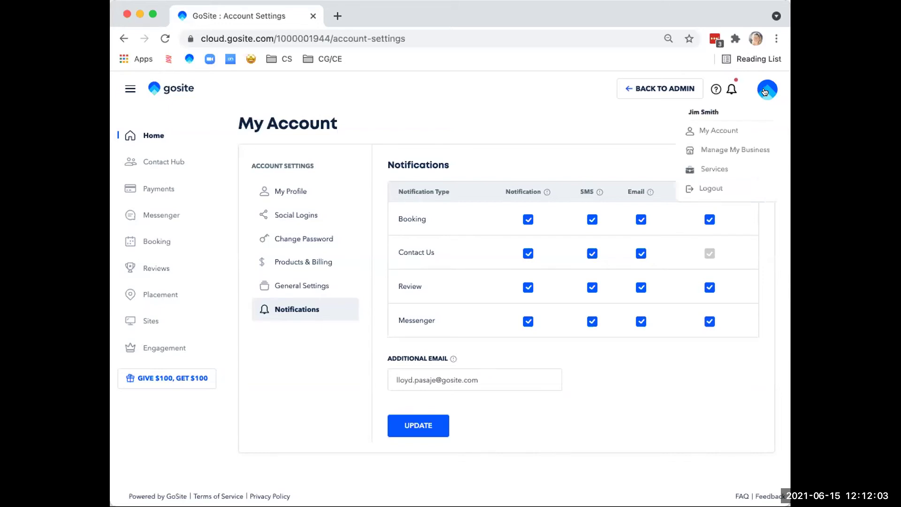
click(747, 150)
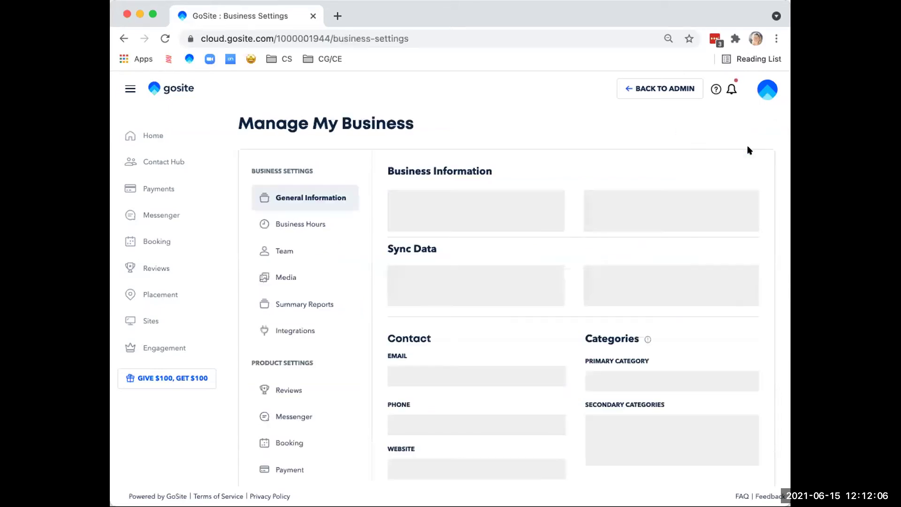
scroll(587, 136, down, 1)
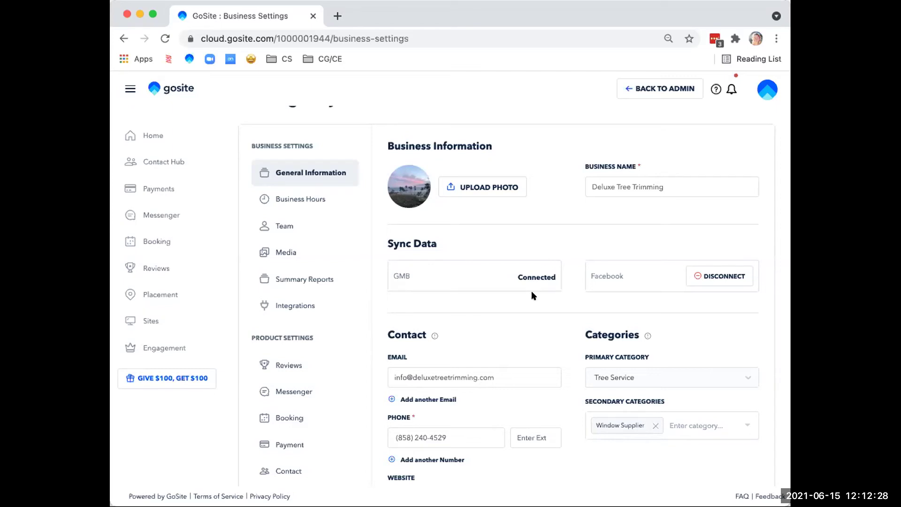
scroll(538, 294, down, 1)
scroll(538, 295, down, 2)
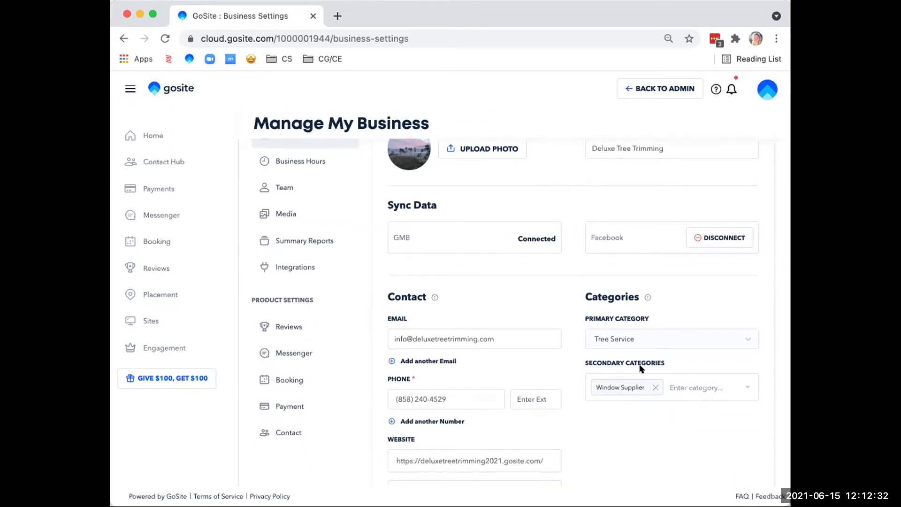
scroll(641, 366, down, 2)
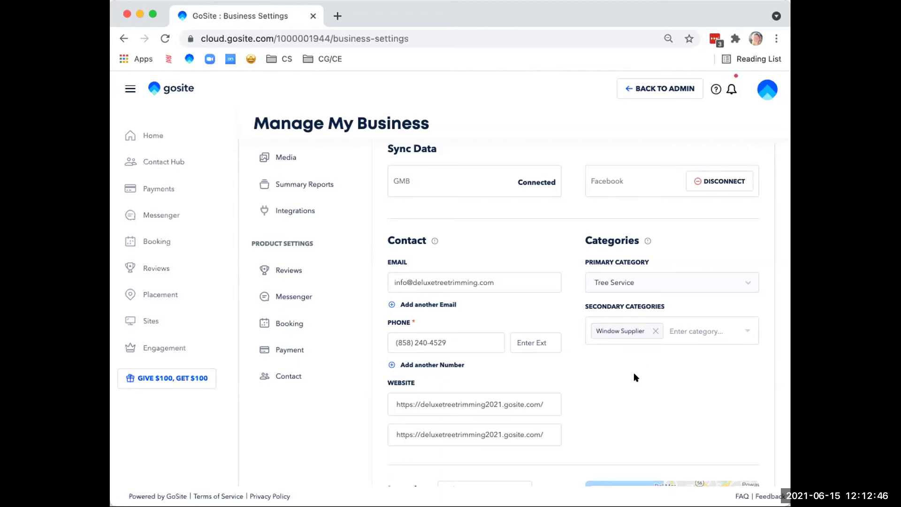
scroll(635, 377, down, 1)
scroll(635, 377, up, 1)
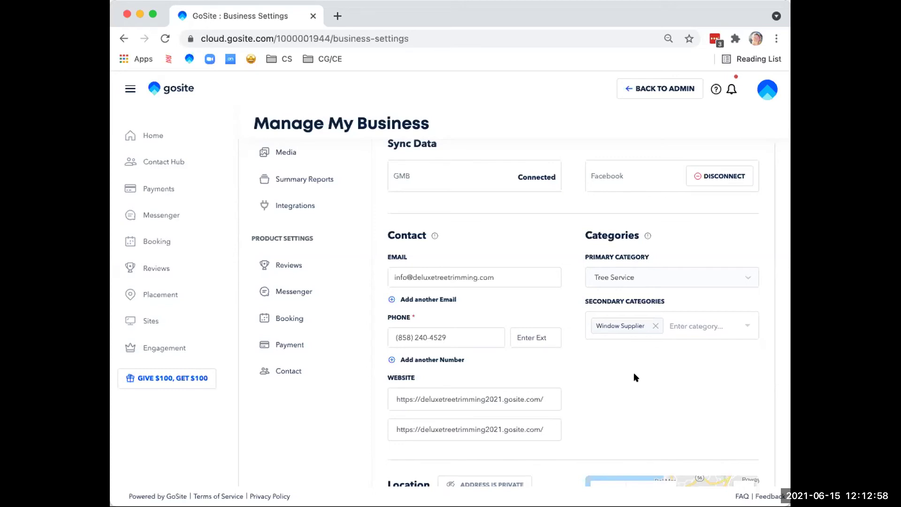
Step: Scroll down the Manage My Business page to the Business Area section
scroll(634, 378, down, 5)
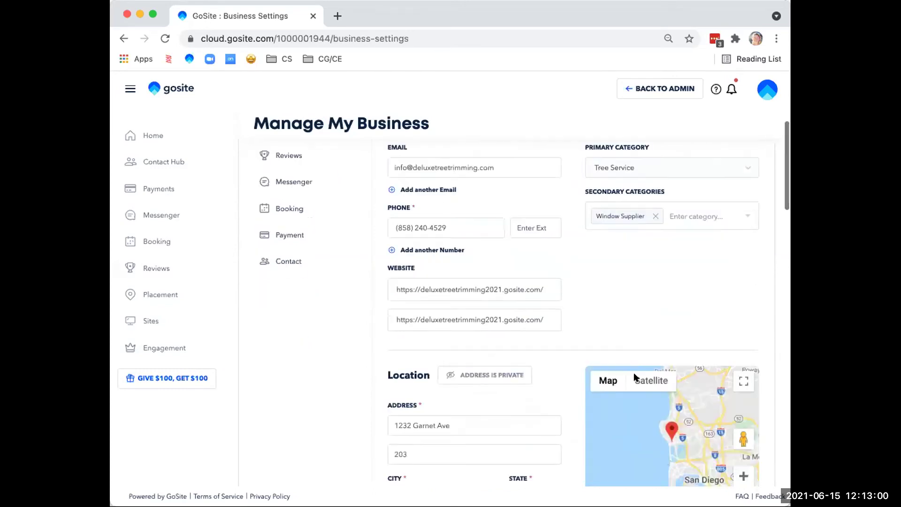
scroll(632, 374, down, 2)
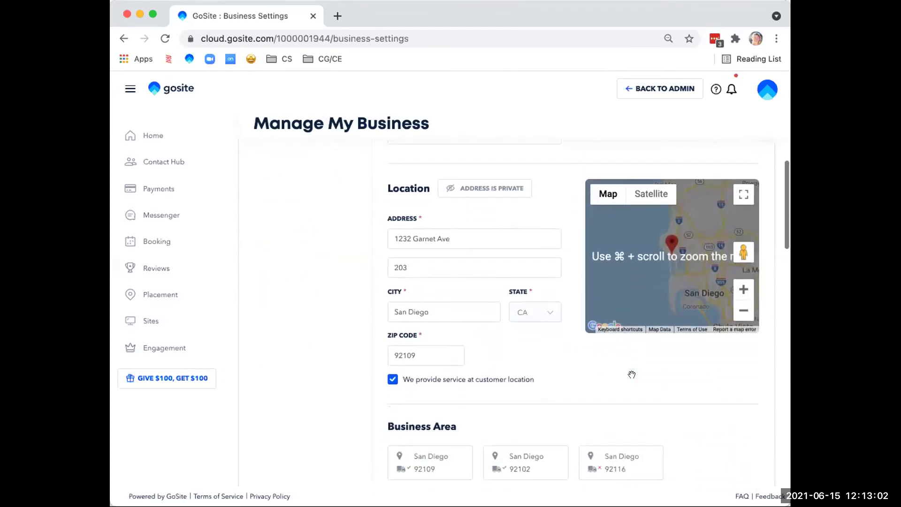
scroll(632, 375, down, 1)
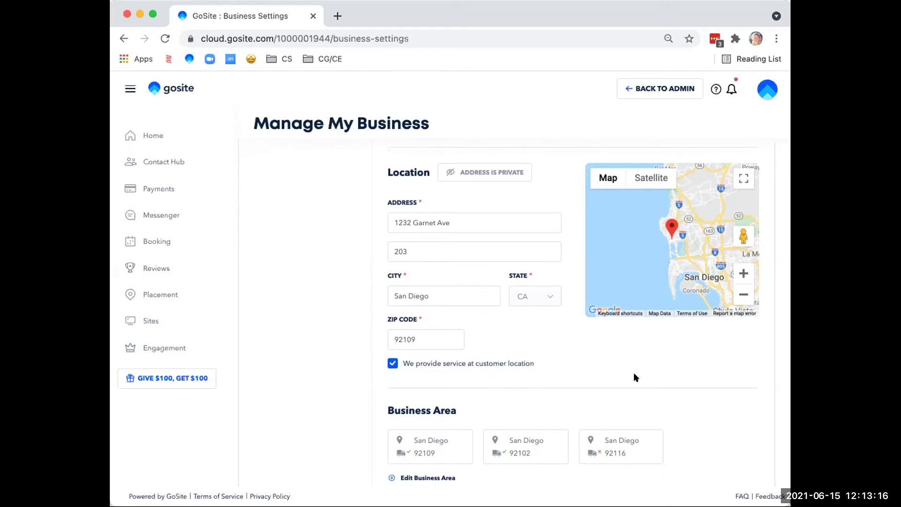
scroll(634, 378, down, 2)
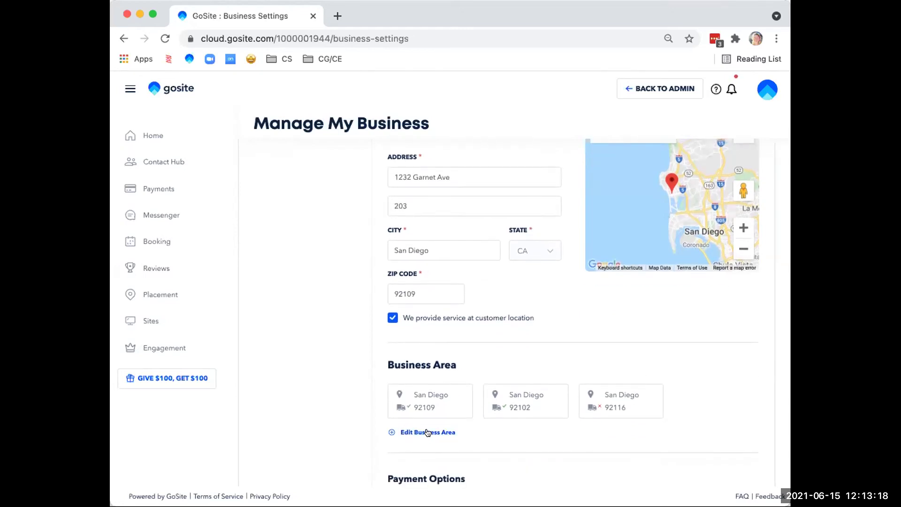
Step: Add a new service area with city San Diego and zip 92103, and save it
click(426, 432)
scroll(429, 425, down, 3)
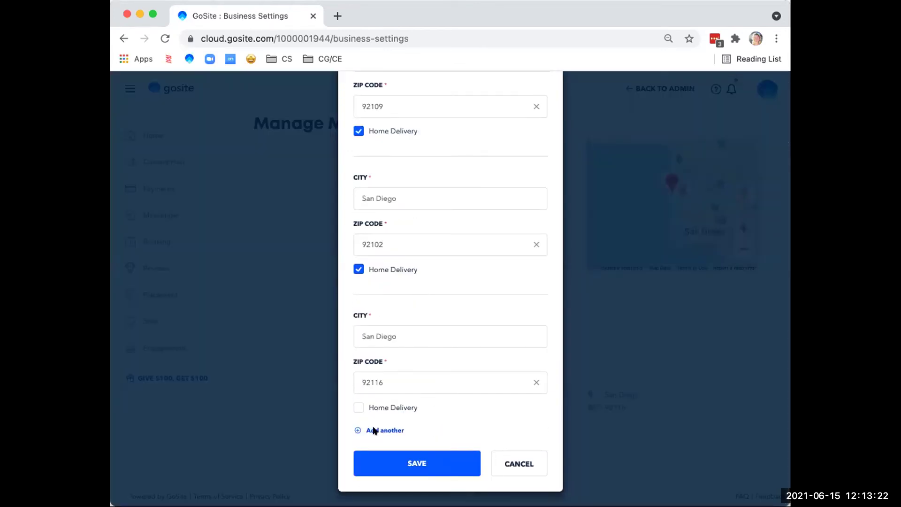
click(375, 431)
scroll(378, 426, down, 3)
click(371, 367)
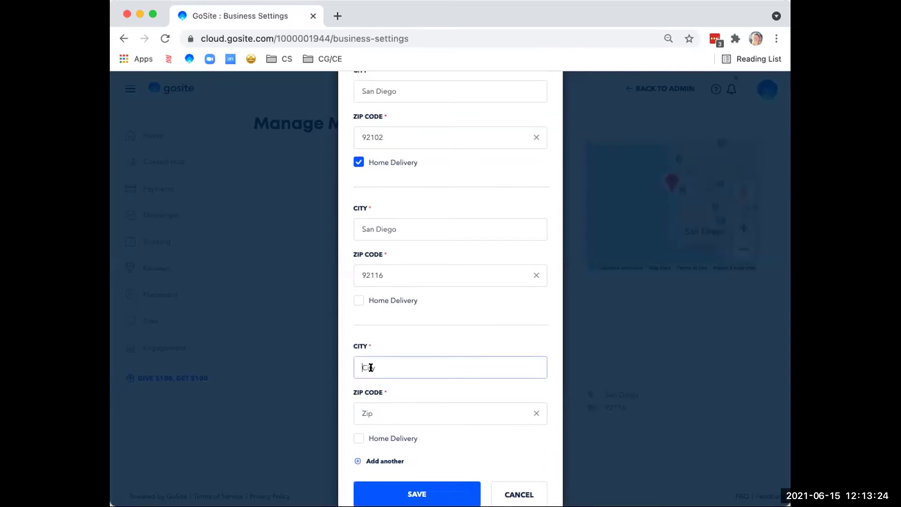
text(San Diego)
click(373, 408)
text(92103)
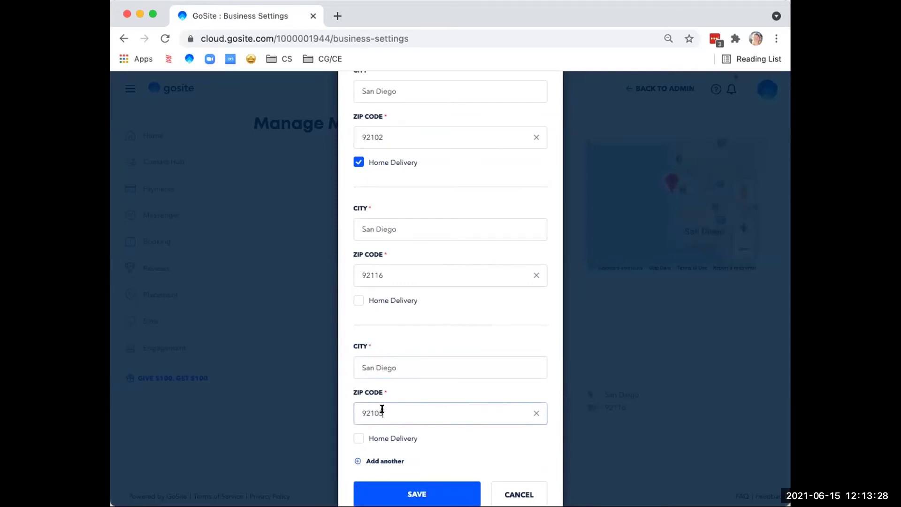
scroll(420, 437, down, 1)
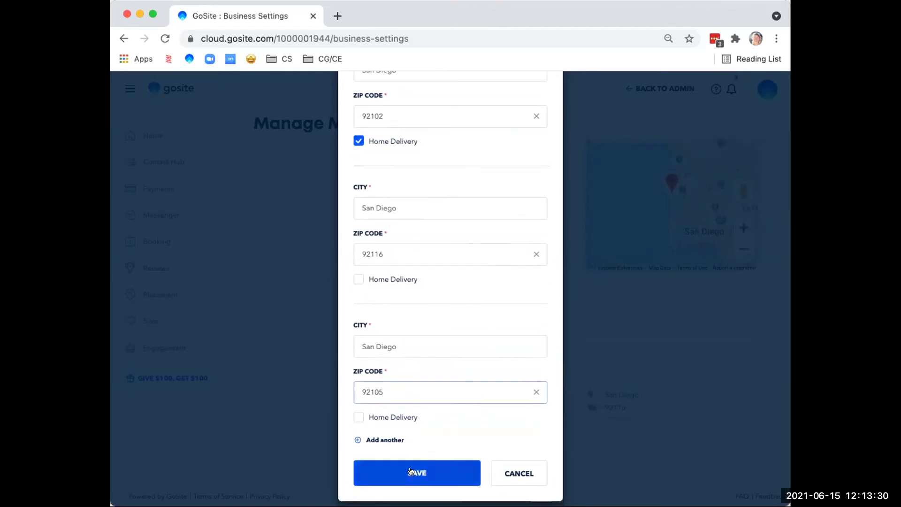
click(410, 471)
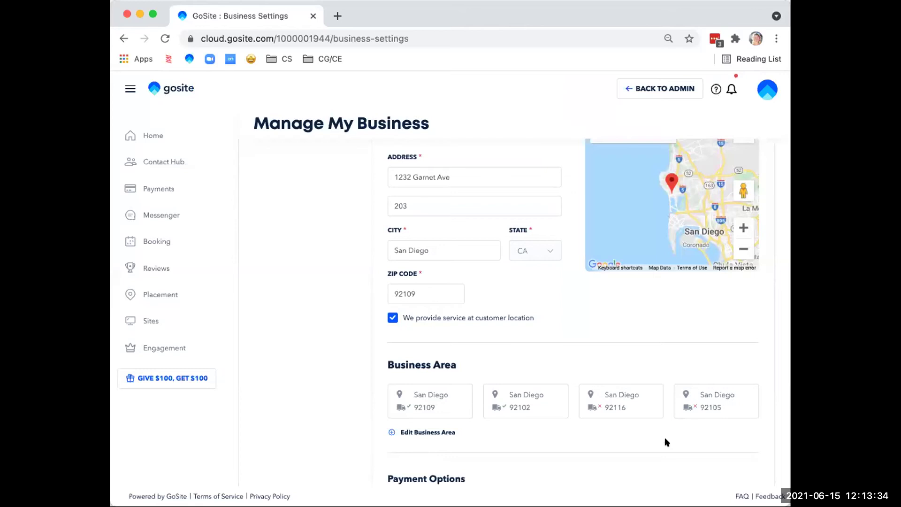
scroll(646, 449, down, 1)
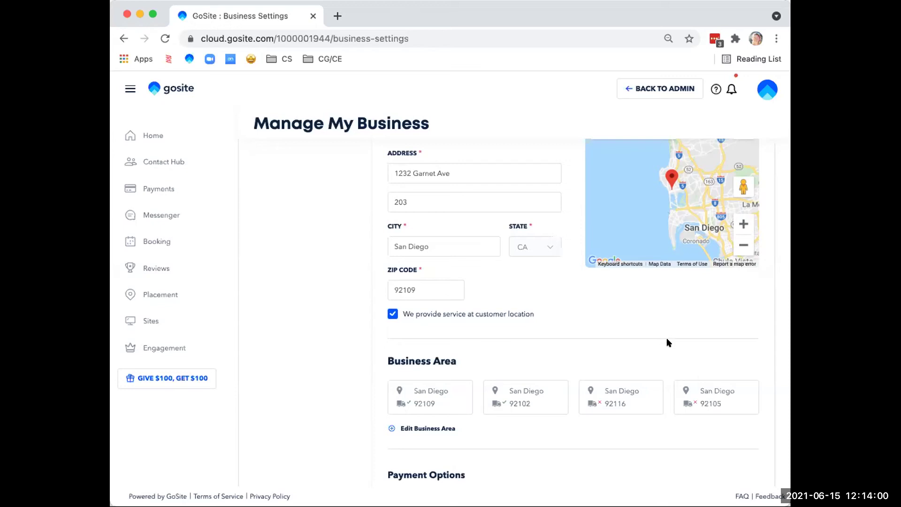
scroll(668, 342, down, 4)
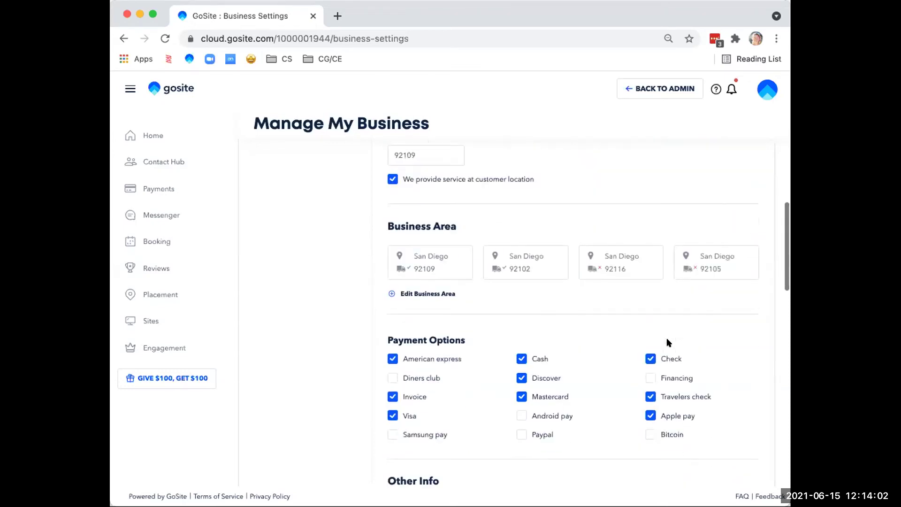
scroll(668, 342, down, 5)
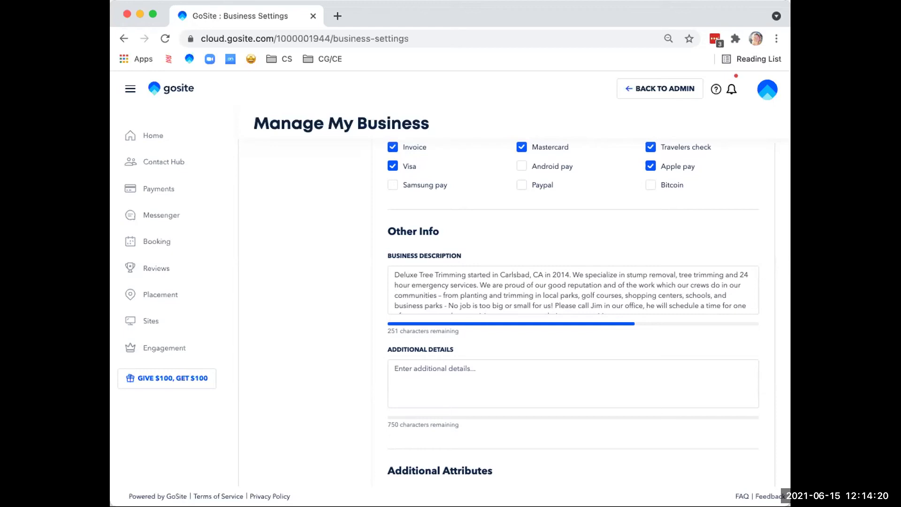
scroll(601, 436, down, 3)
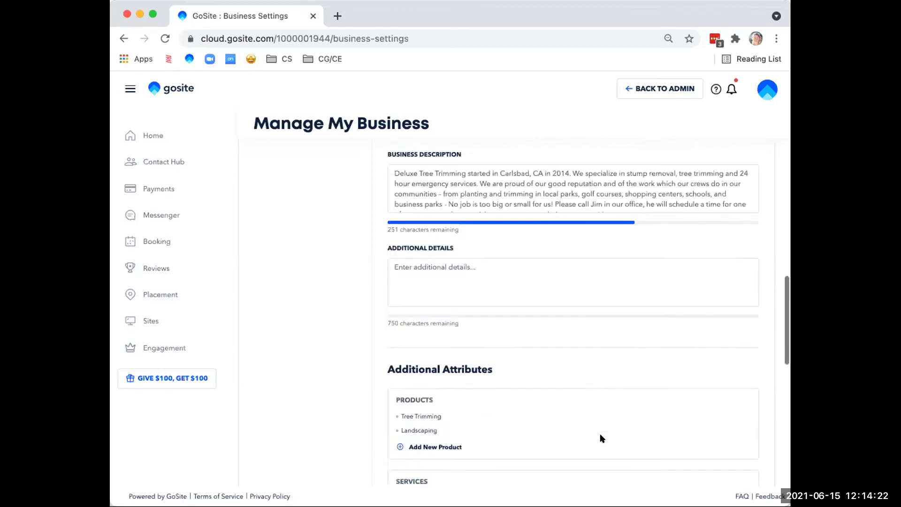
scroll(601, 436, down, 6)
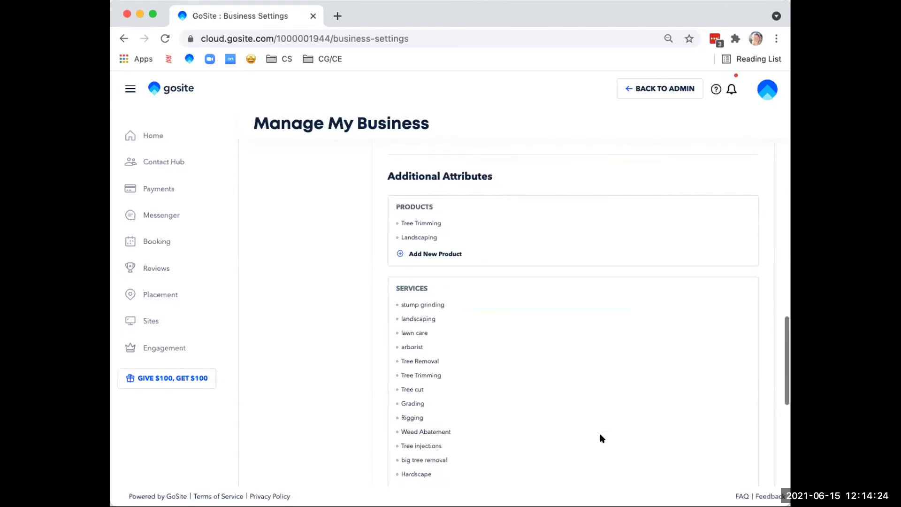
scroll(601, 439, down, 2)
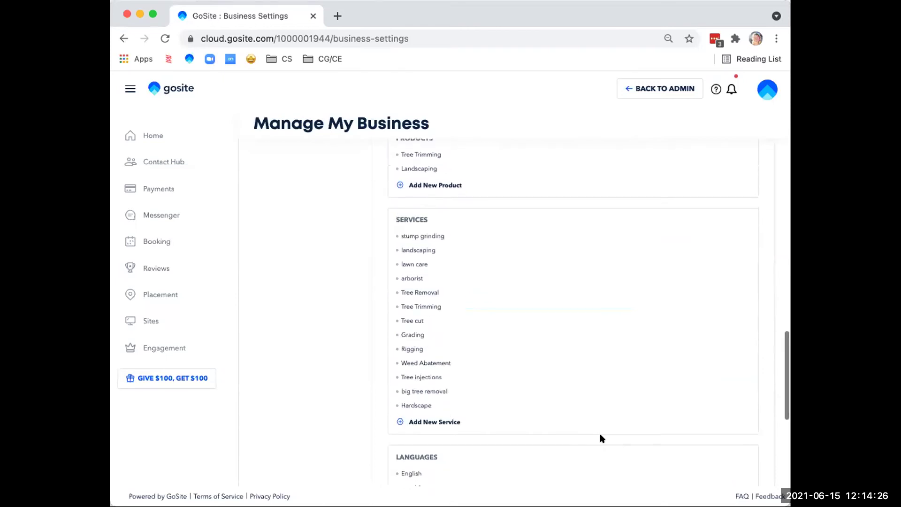
scroll(602, 438, up, 1)
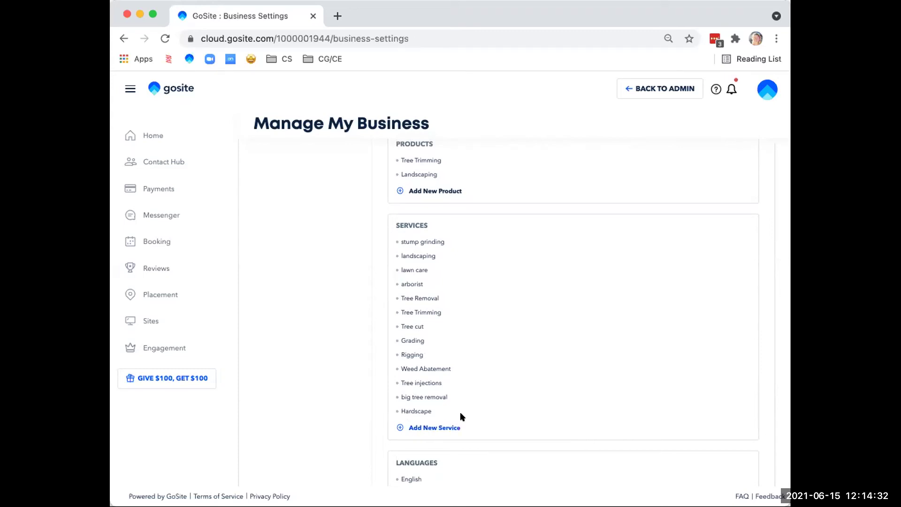
scroll(338, 365, up, 3)
scroll(338, 364, up, 15)
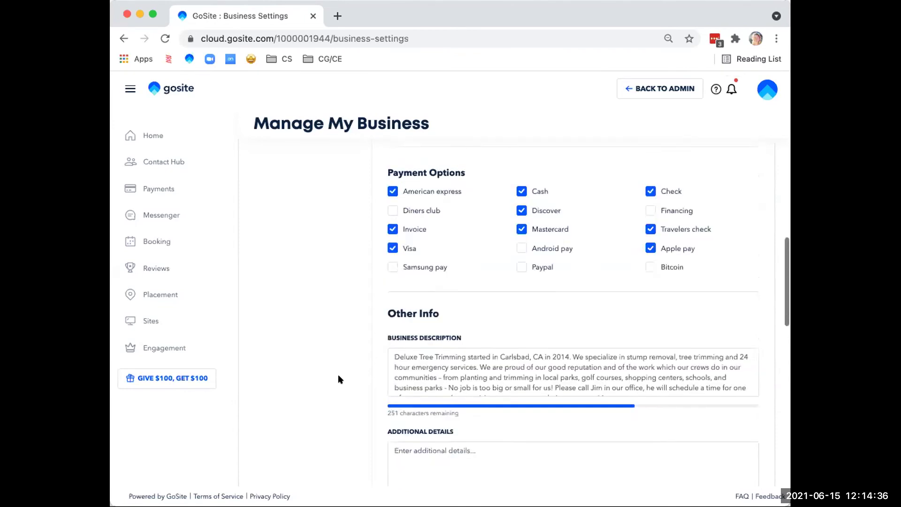
scroll(339, 376, up, 10)
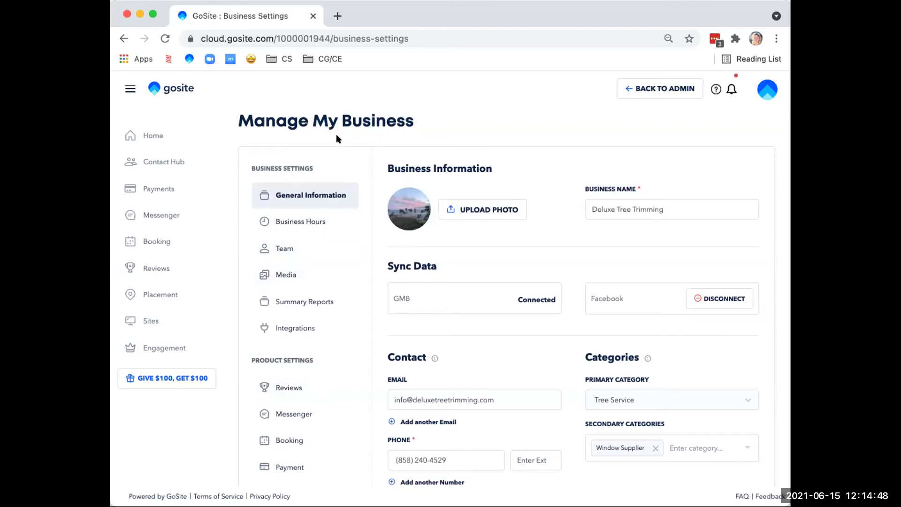
Step: Open the Media library and reveal the Add Photos and Add Videos options
click(292, 275)
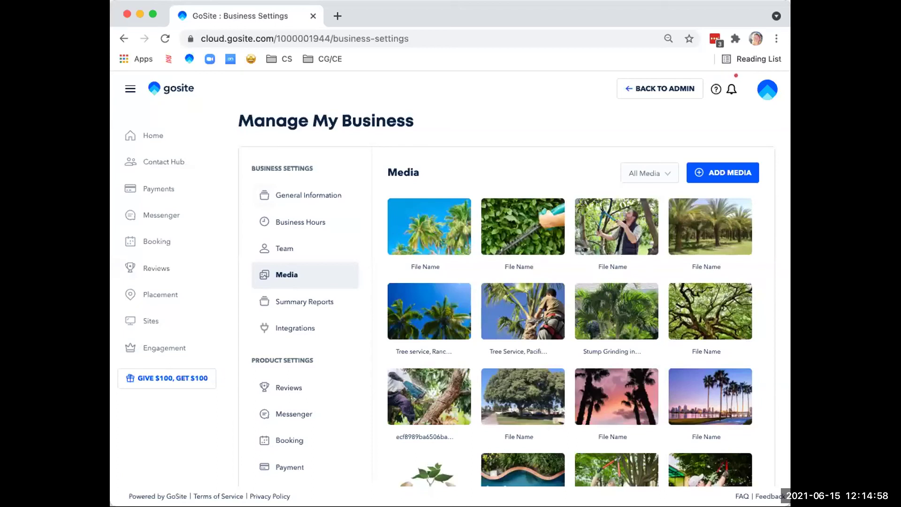
click(717, 174)
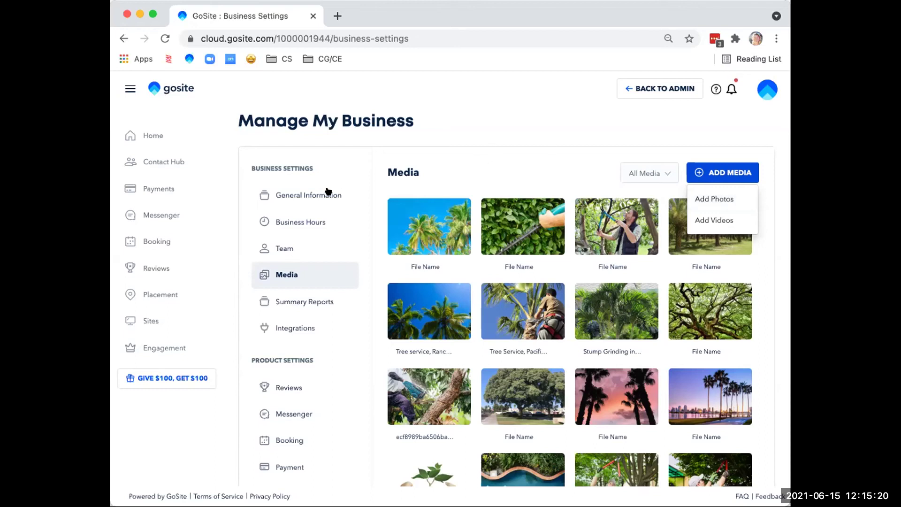
Step: Open Business Hours and look over the weekly opening schedule
click(295, 219)
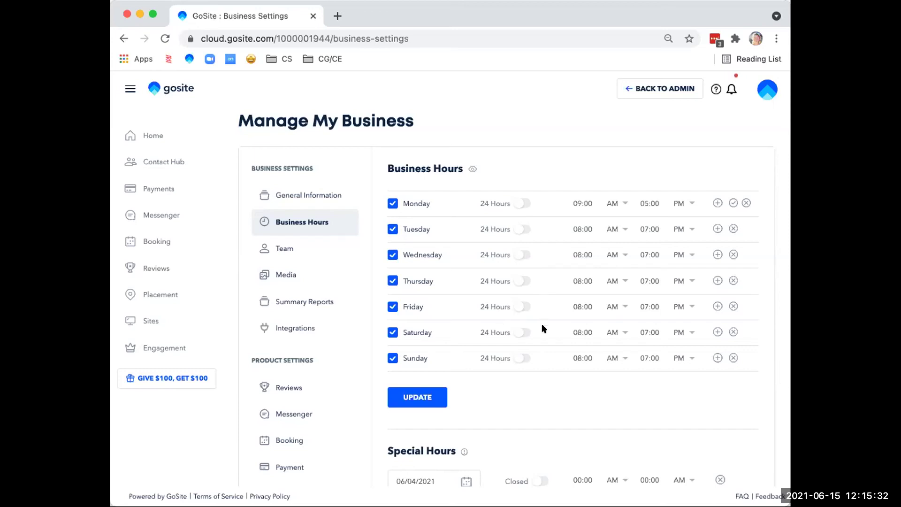
scroll(543, 364, down, 1)
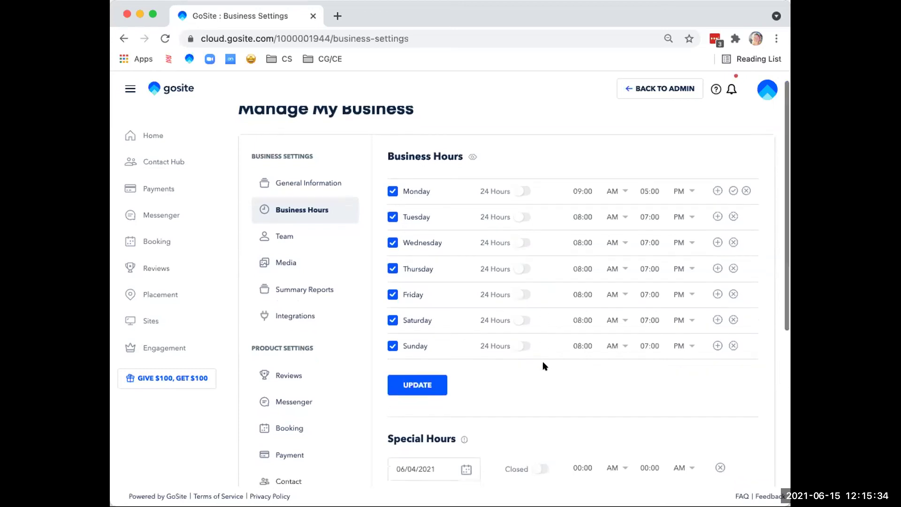
Step: Open the Team list, then dismiss the Add New User form without creating anyone
click(301, 237)
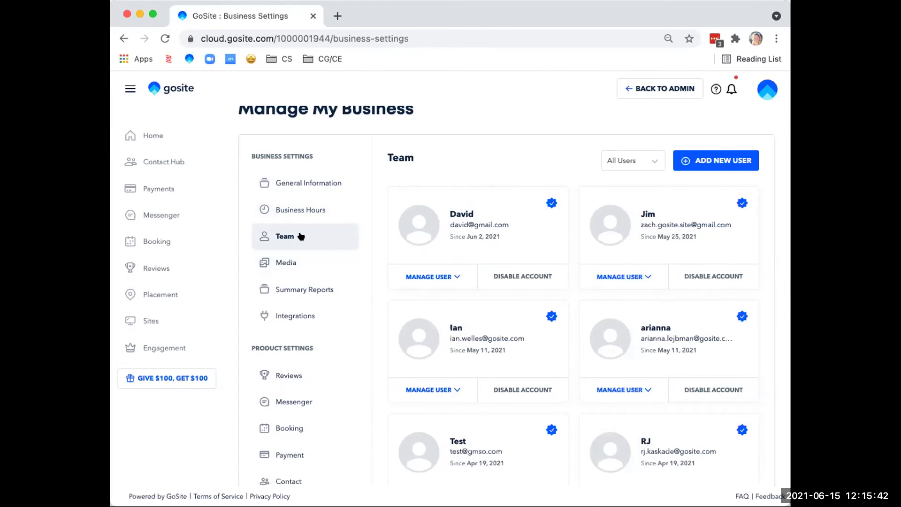
click(711, 160)
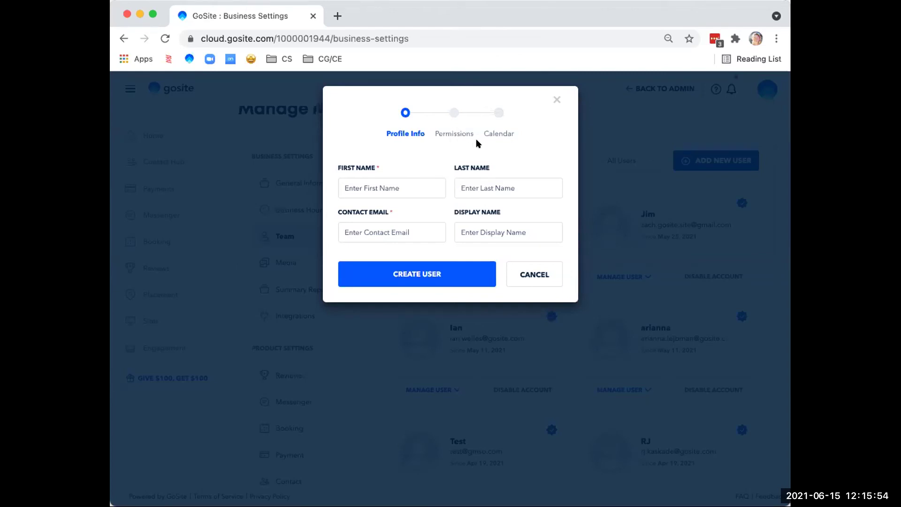
click(556, 100)
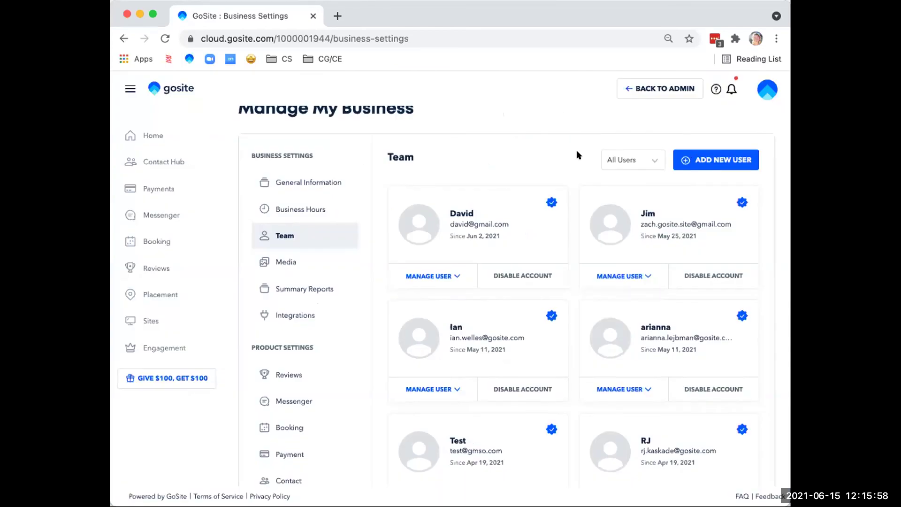
scroll(577, 150, down, 1)
scroll(576, 150, up, 2)
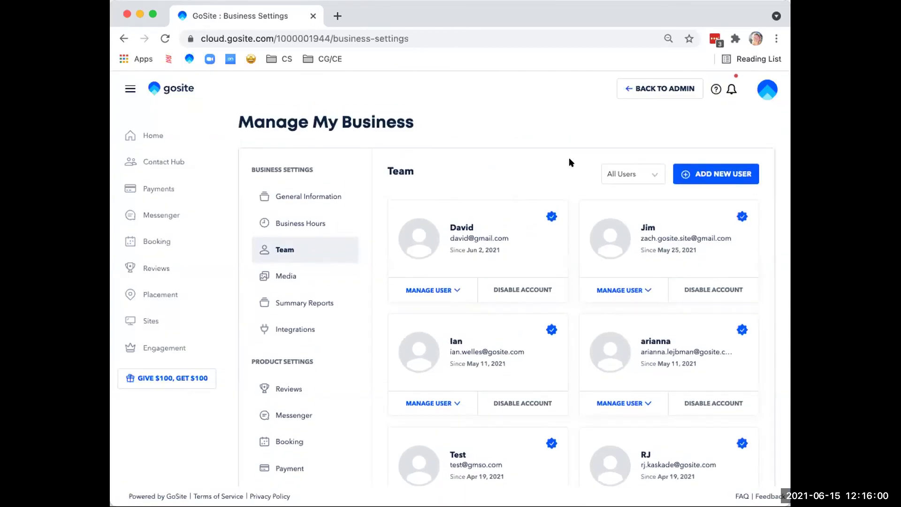
Step: Scroll the iPhone App Store's gosite search results to show the GoSite app
scroll(569, 163, up, 1)
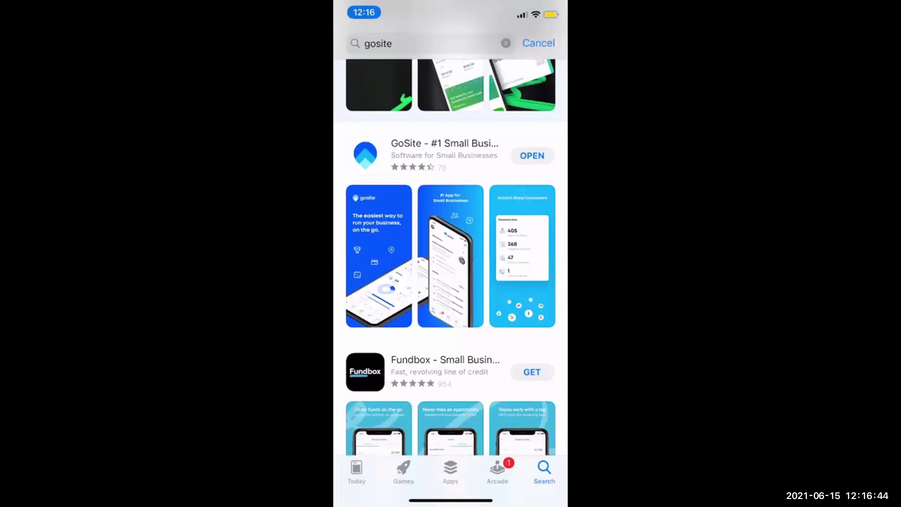
Step: Scroll through the gosite search results to find the installed GoSite app
scroll(451, 254, down, 1)
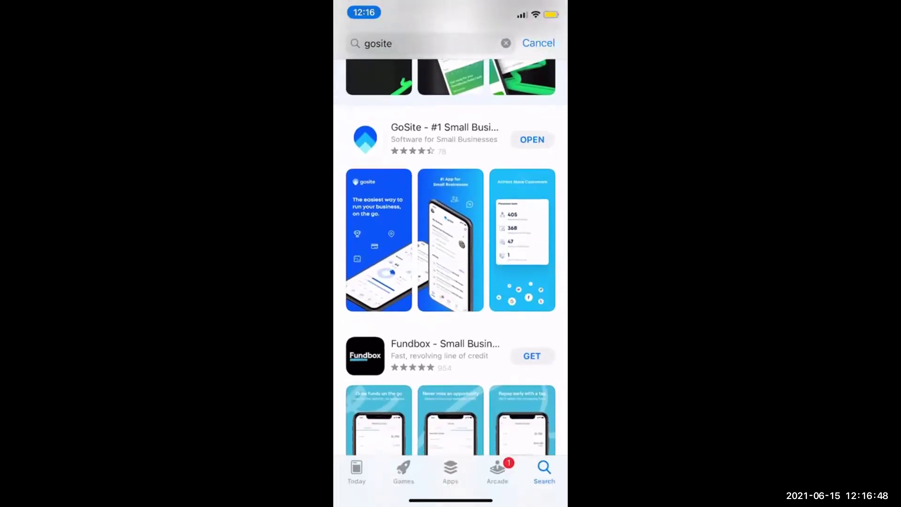
scroll(451, 254, up, 2)
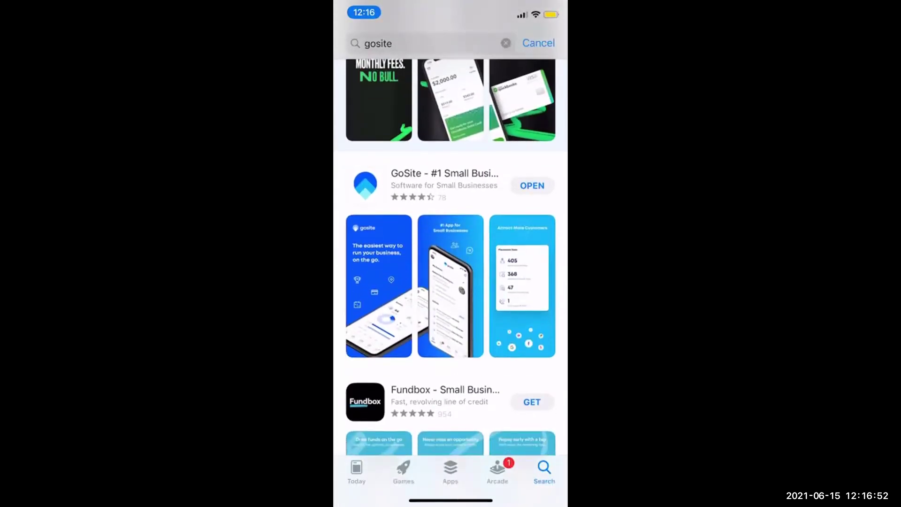
scroll(450, 258, down, 2)
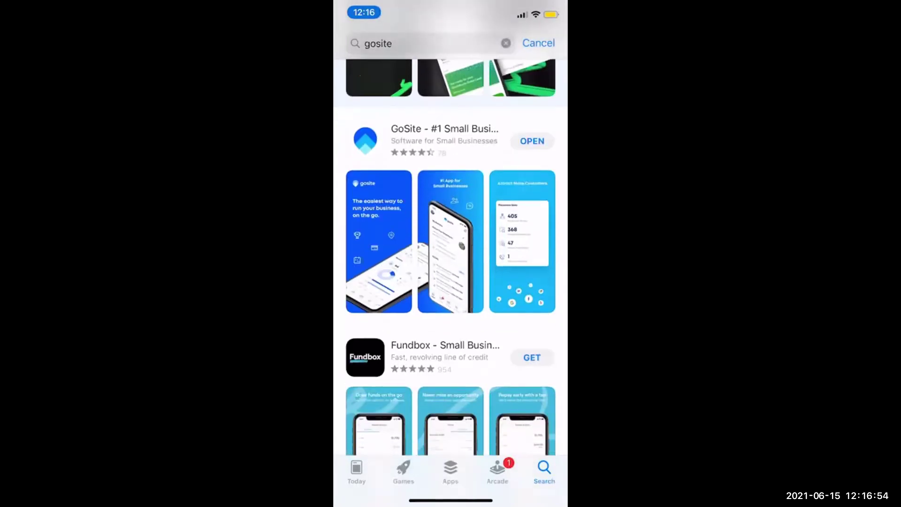
scroll(450, 258, up, 1)
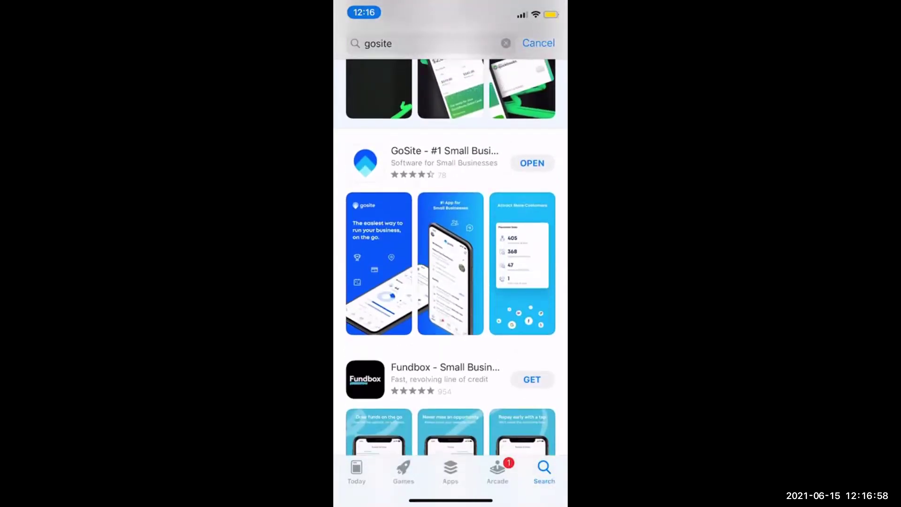
Step: Launch GoSite from the search results, browse its home screen, and bring up the product menu
click(532, 163)
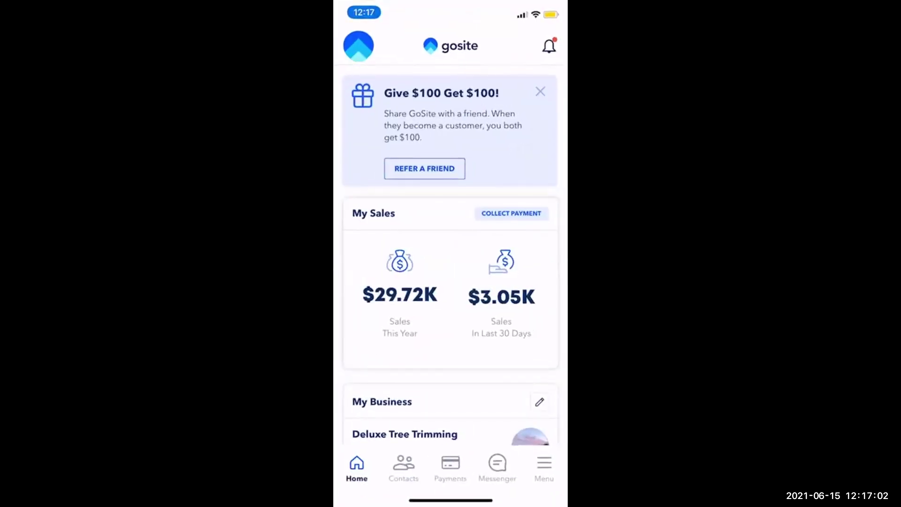
scroll(451, 256, down, 5)
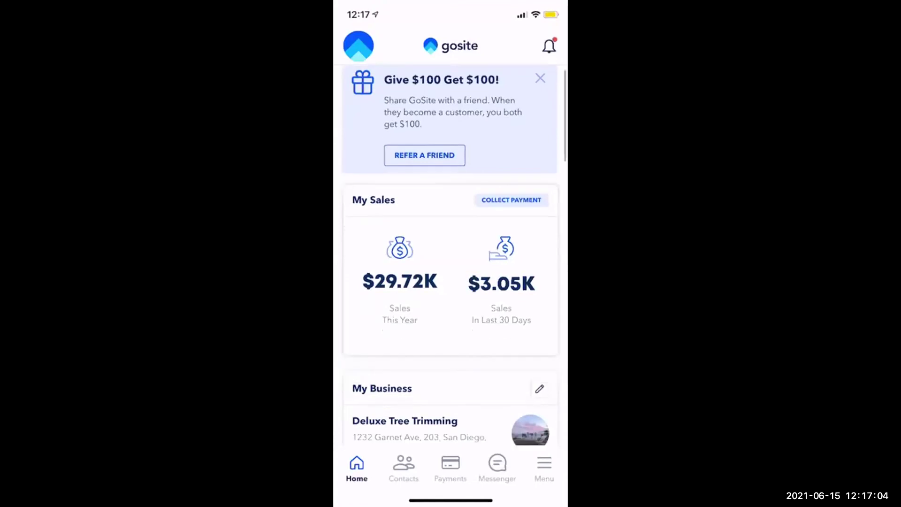
scroll(450, 256, down, 6)
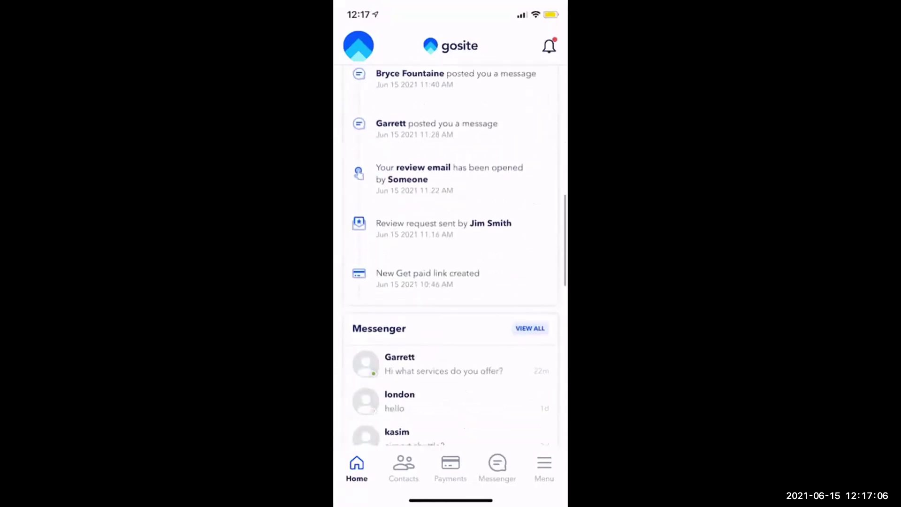
scroll(450, 256, up, 6)
scroll(451, 256, up, 5)
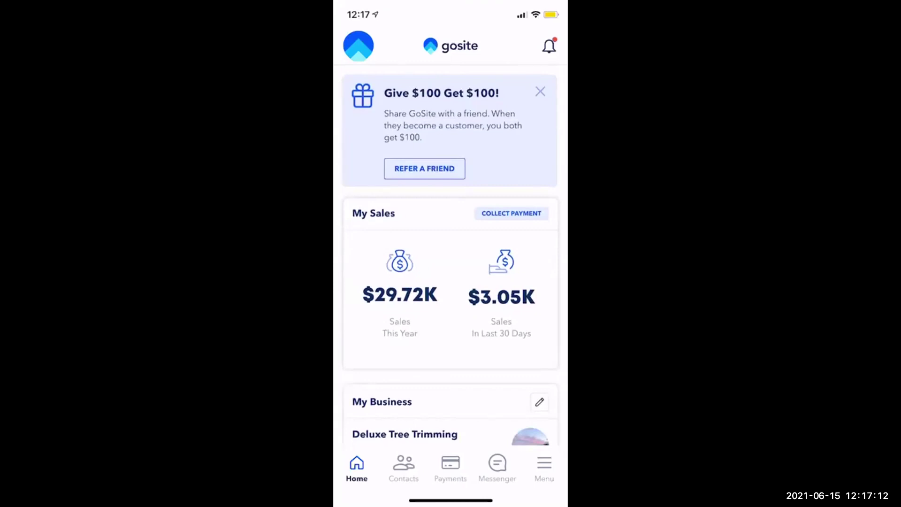
click(545, 467)
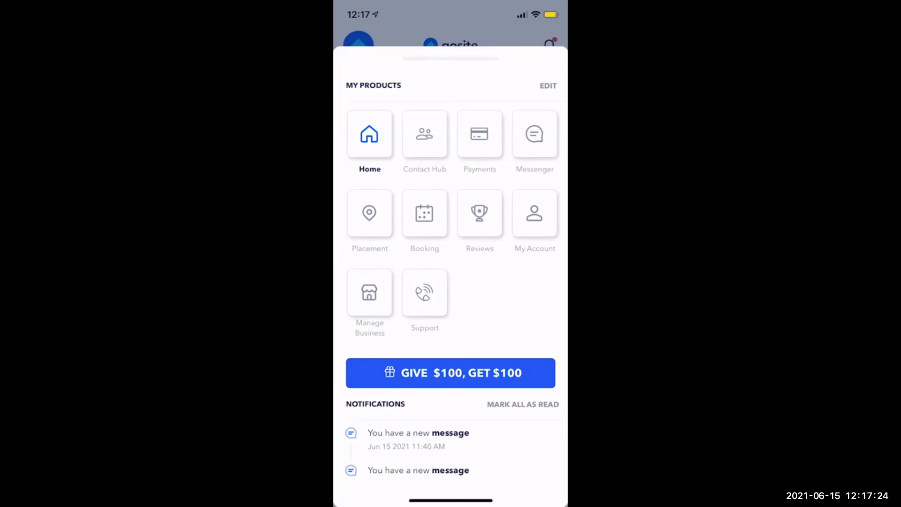
Step: View the account's business information, then return to the Manage My Business list
click(535, 213)
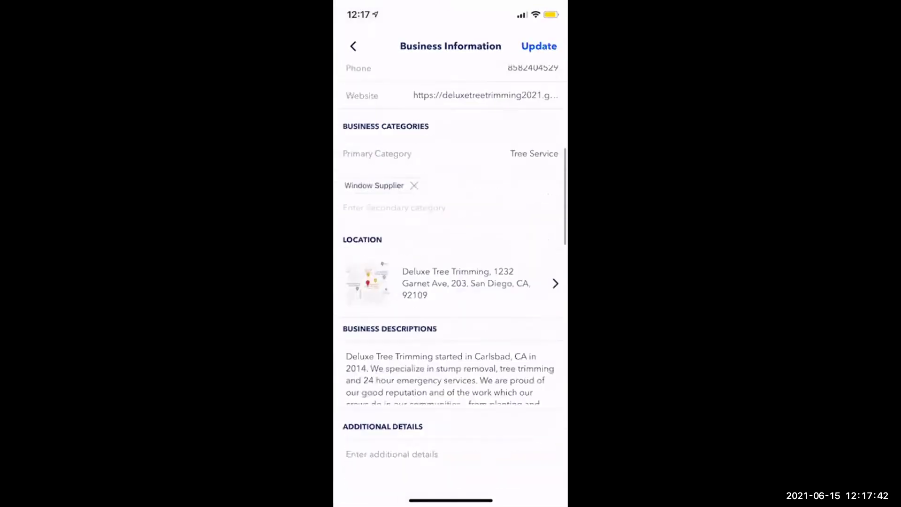
scroll(450, 282, up, 15)
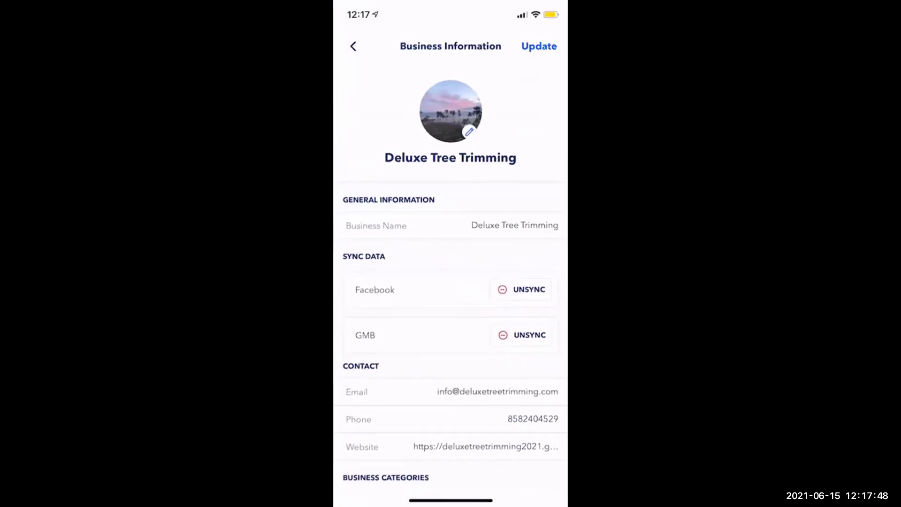
click(354, 46)
Step: View the Business Hours, Team and Media pages in turn, then reopen the product menu
click(404, 144)
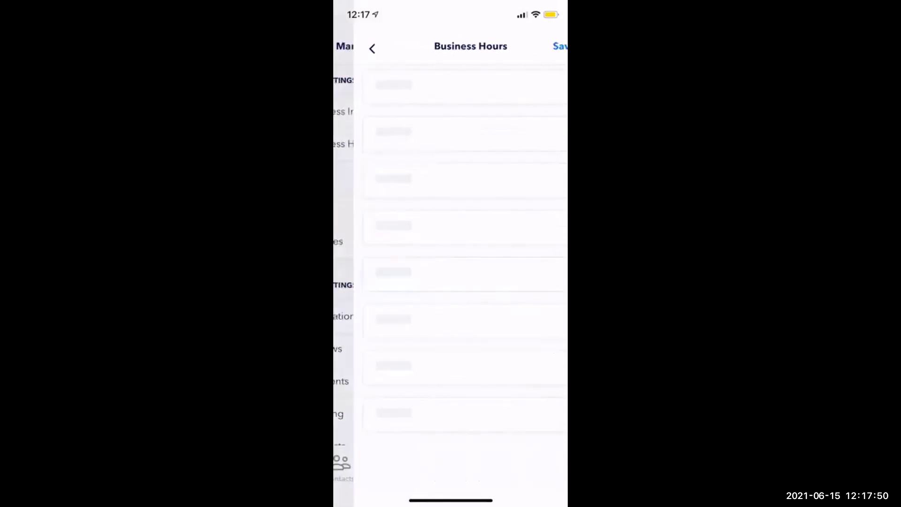
click(352, 48)
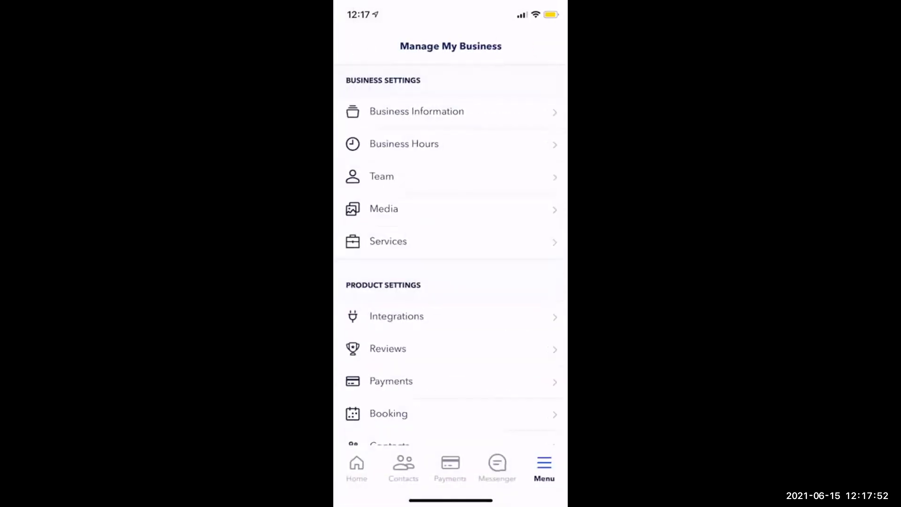
click(382, 176)
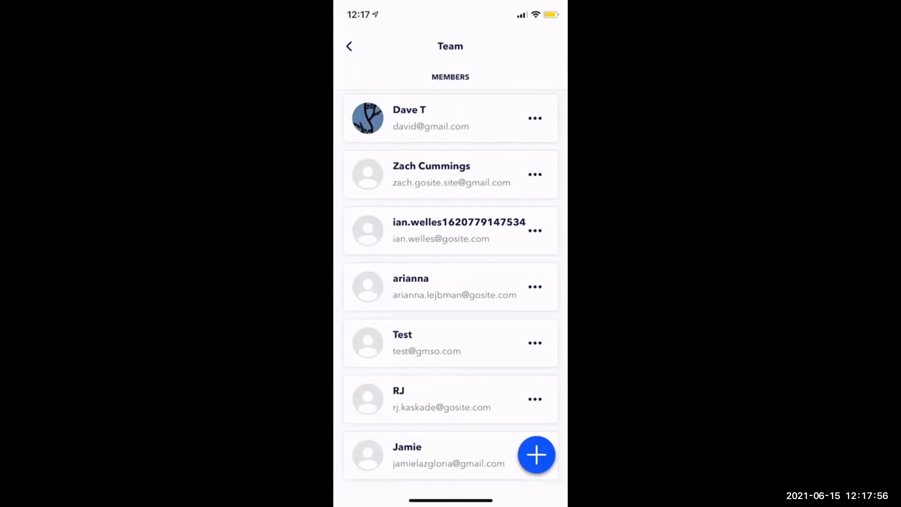
click(350, 46)
click(382, 207)
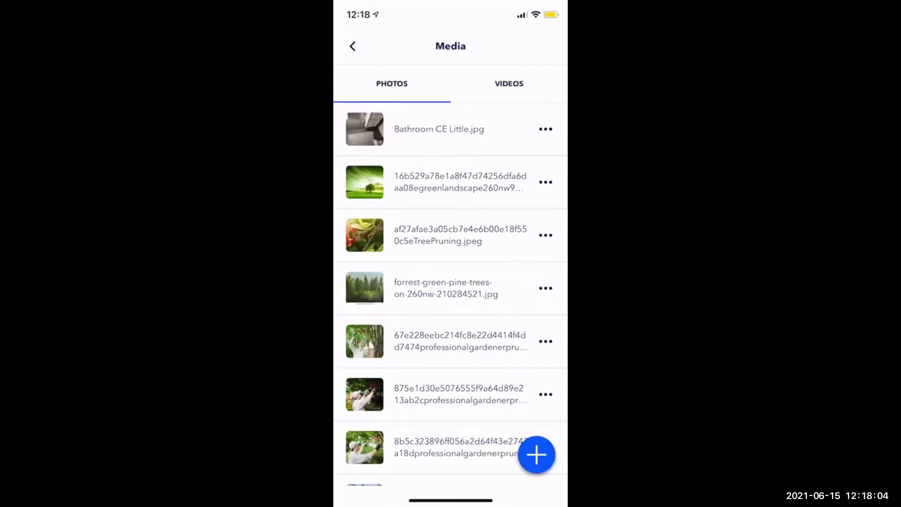
click(352, 46)
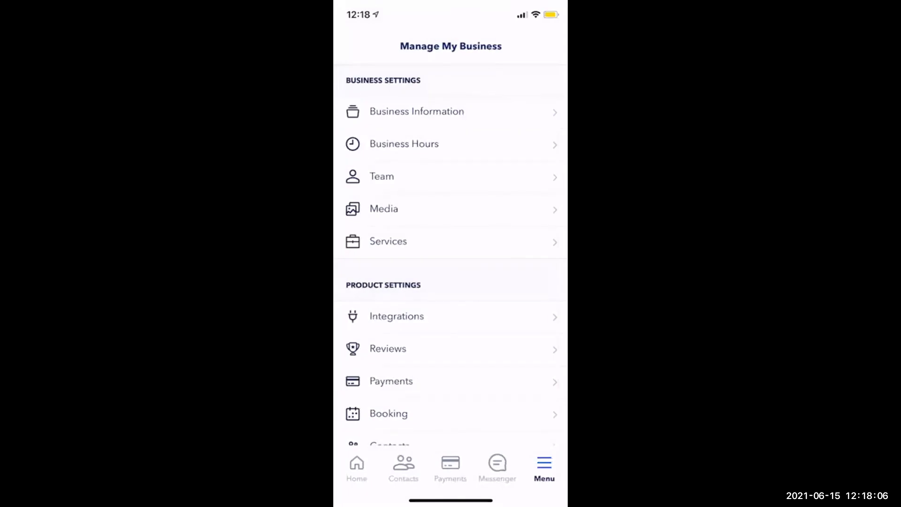
click(544, 467)
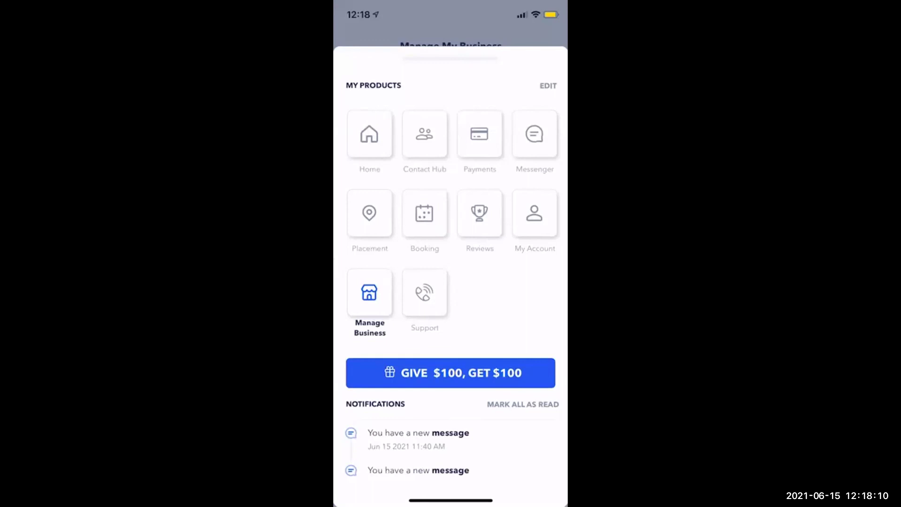
Step: Open the Support page with Chat With Us and email help, then reopen the My Products menu
click(424, 293)
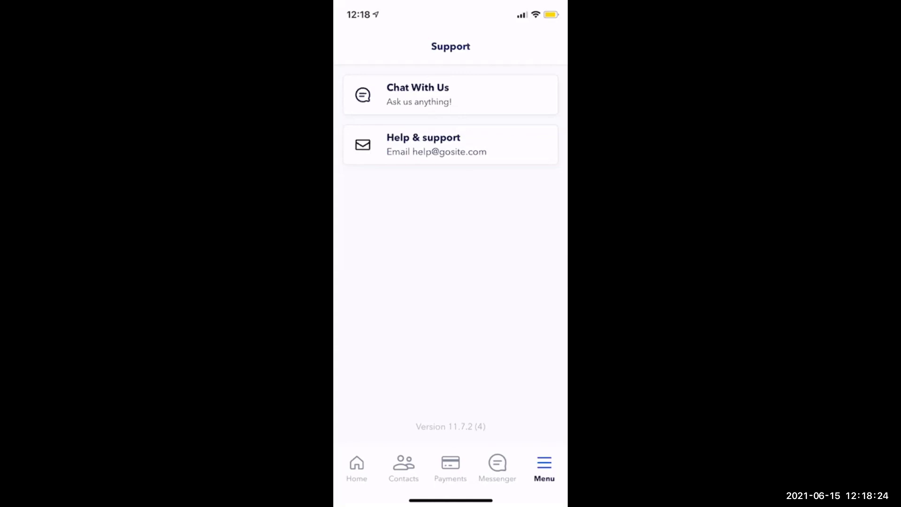
click(544, 467)
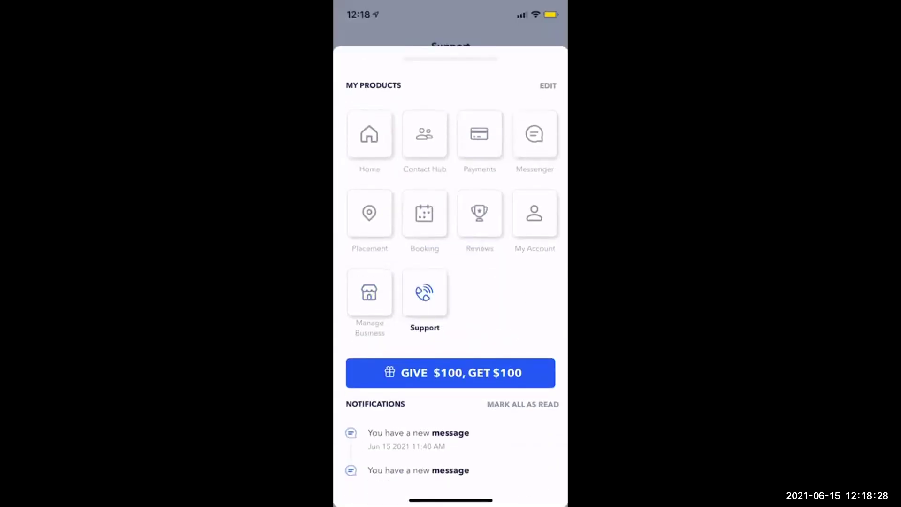